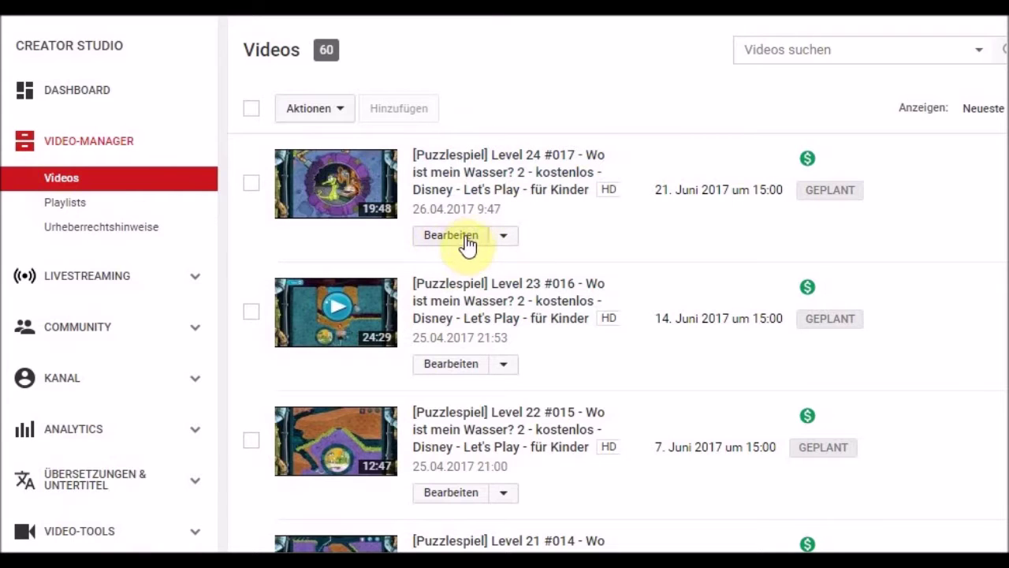
Step: Look through the scheduled videos in the list and open the Level 24 #017 video for editing
scroll(493, 423, "down", 3)
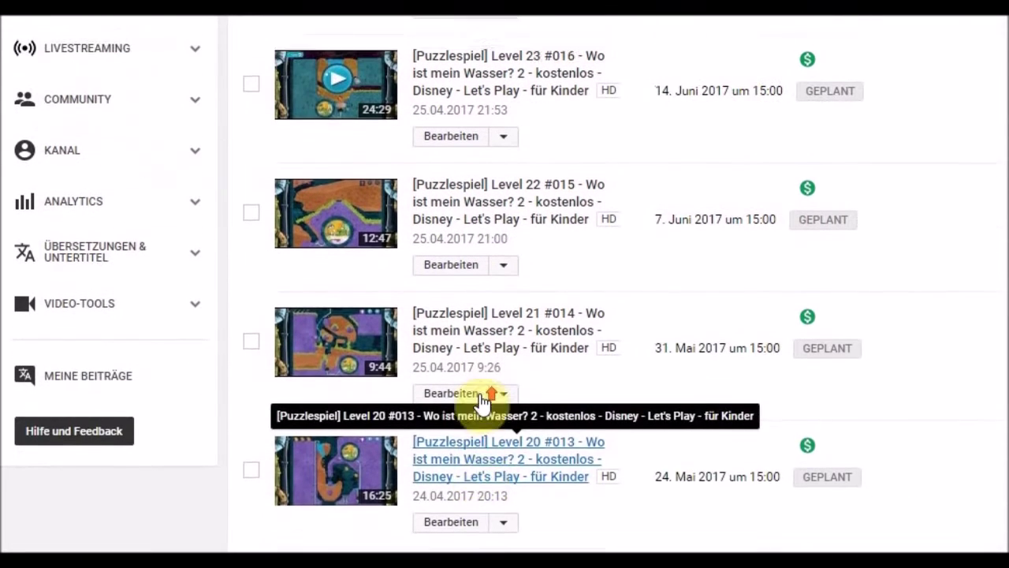
scroll(483, 390, "down", 3)
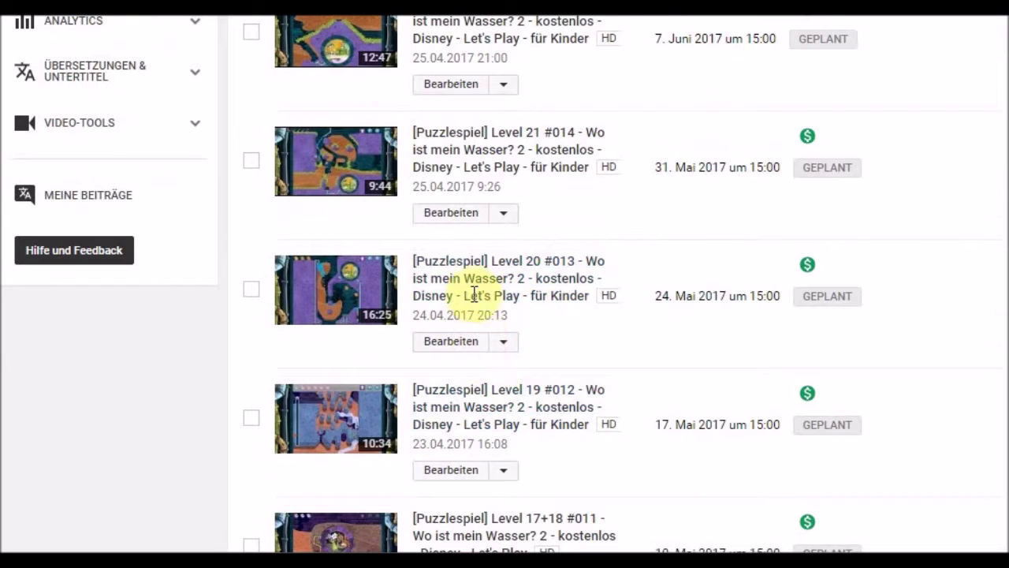
scroll(546, 307, "up", 9)
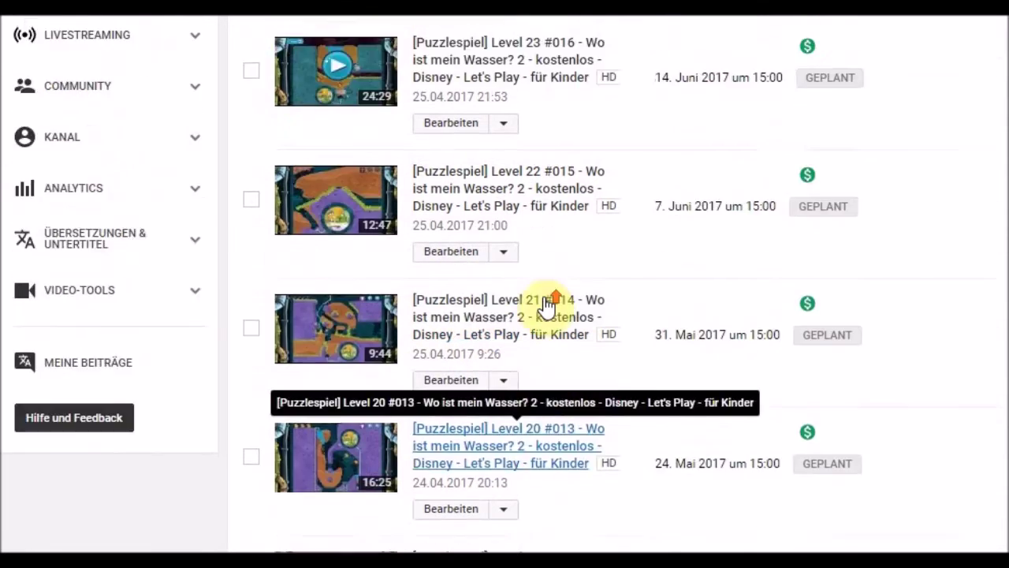
left_click(439, 234)
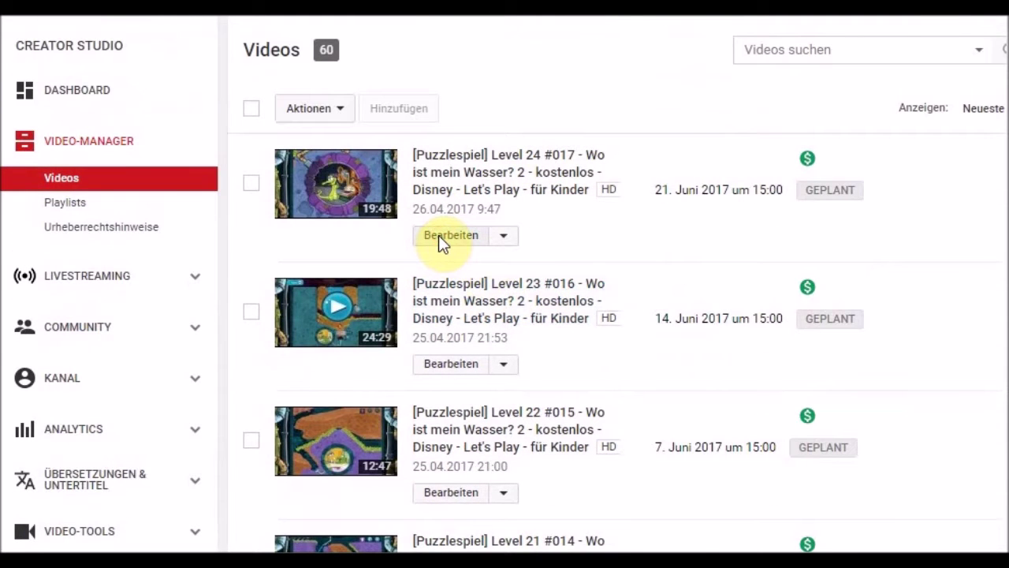
Step: Review the Level 24 video's general information, schedule, tags and thumbnails, and return to the video list without saving
scroll(437, 241, "down", 5)
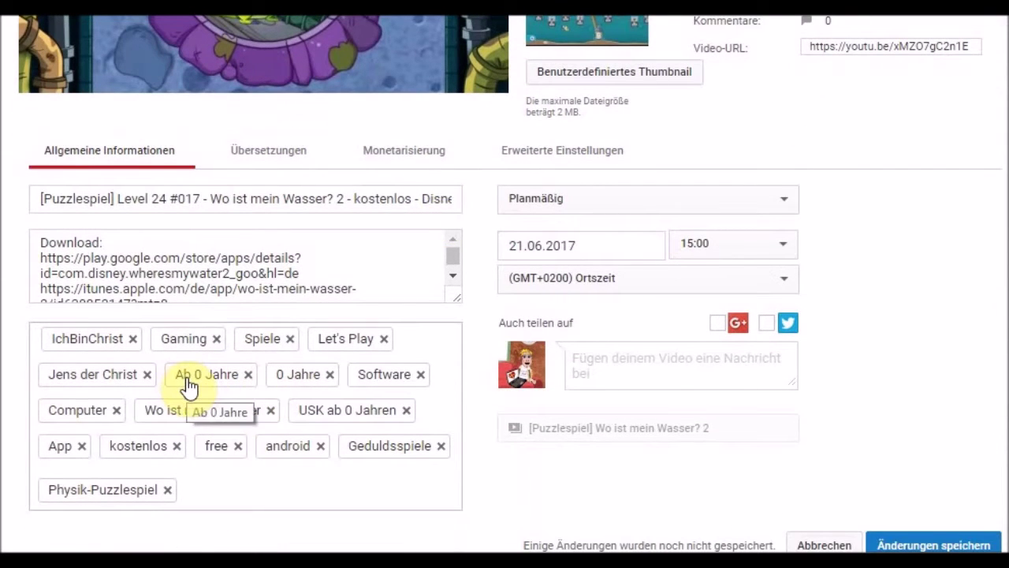
scroll(236, 250, "down", 1)
scroll(236, 250, "up", 3)
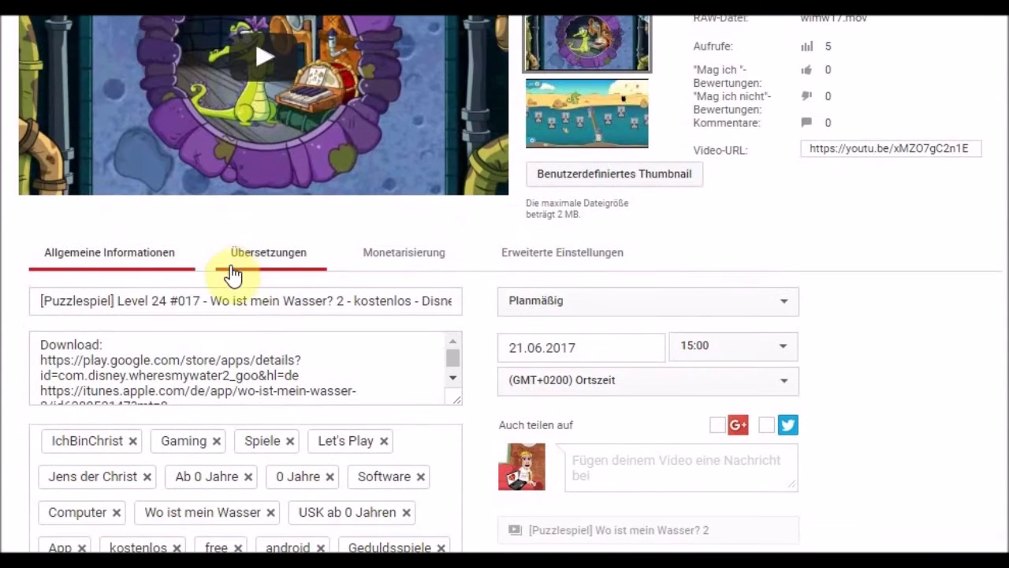
scroll(234, 273, "up", 4)
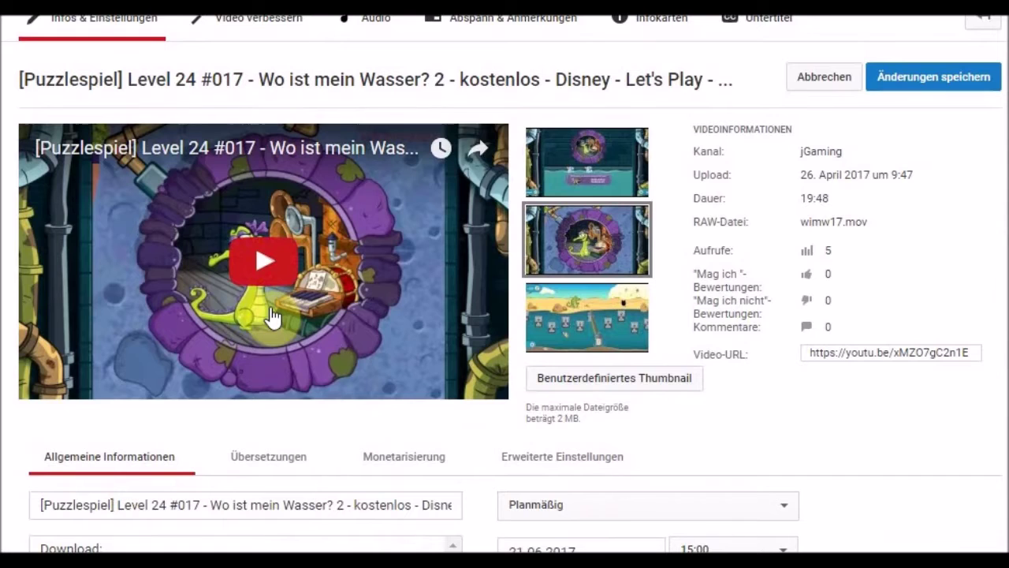
scroll(272, 315, "up", 1)
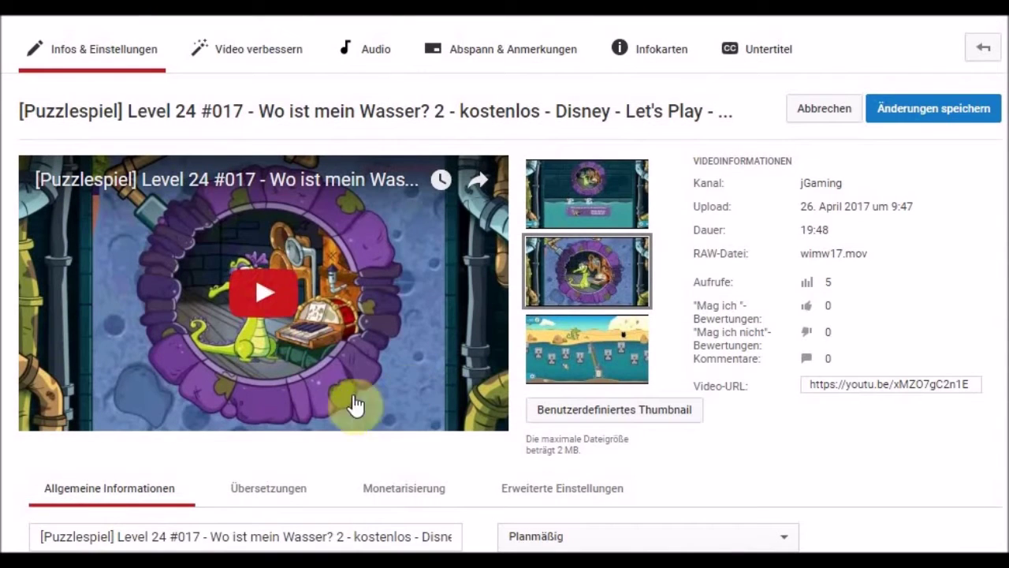
left_click(434, 489)
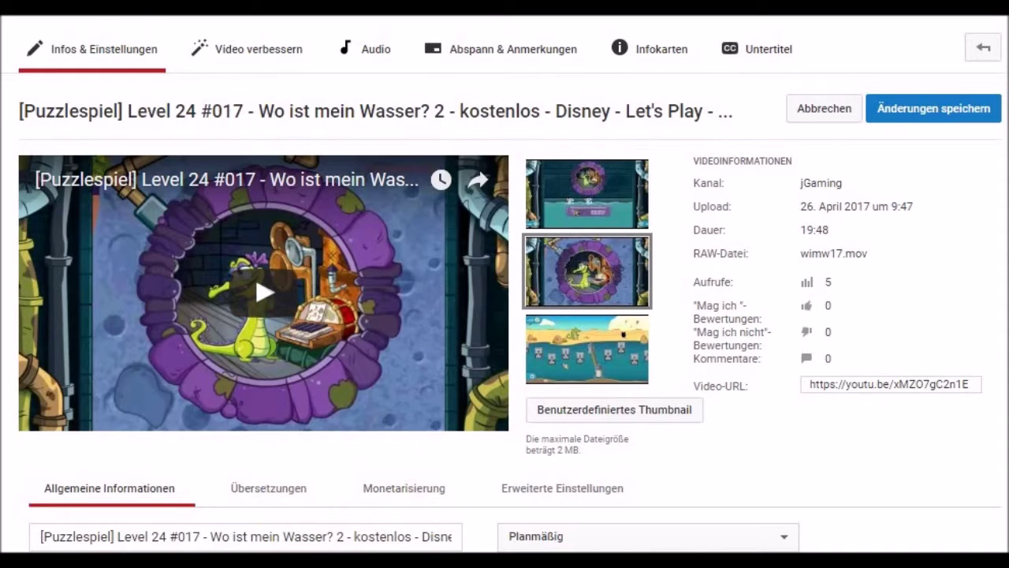
key("alt+Left")
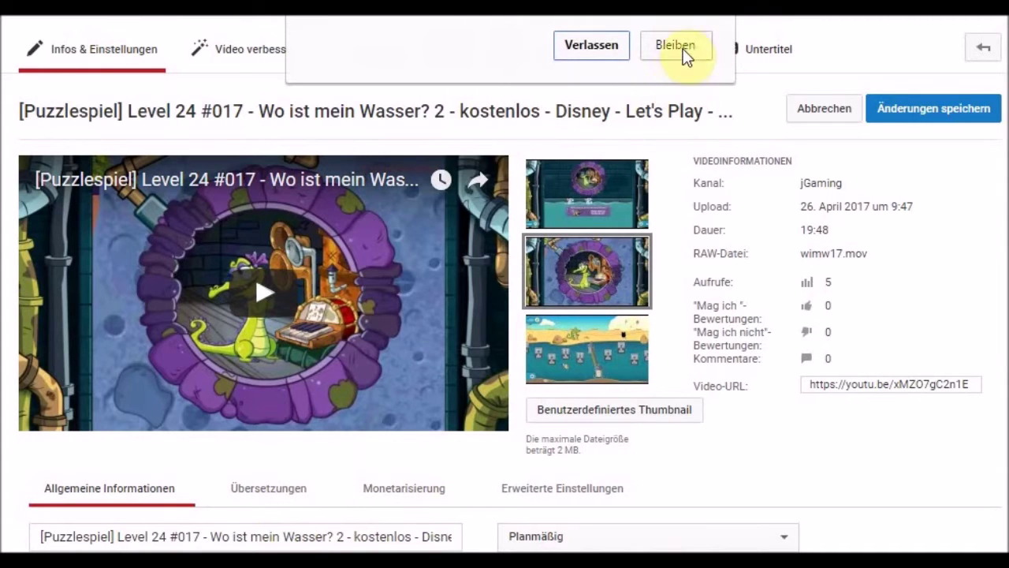
left_click(618, 48)
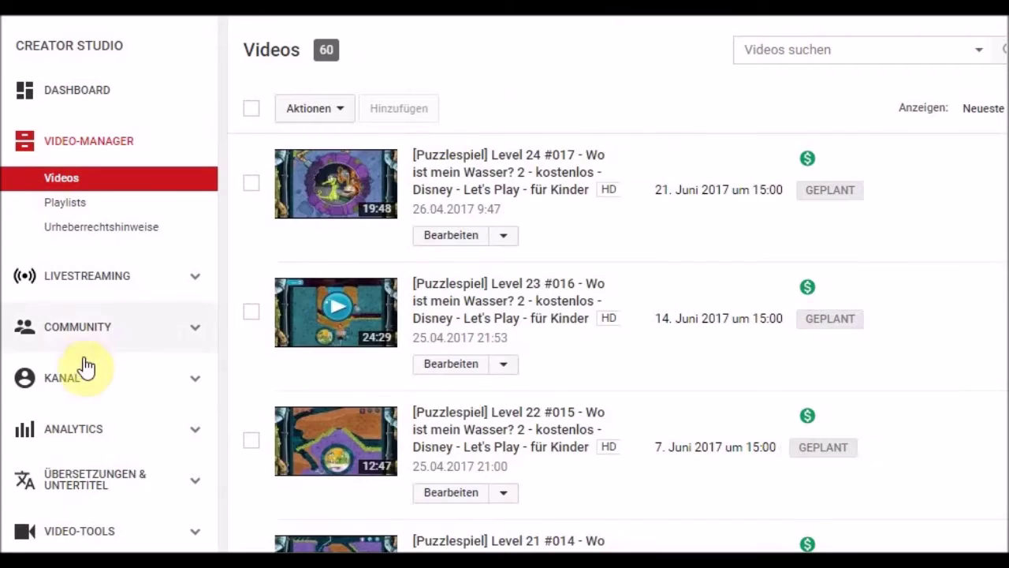
Step: Open the channel's default upload settings and review them from privacy through to video statistics
left_click(63, 381)
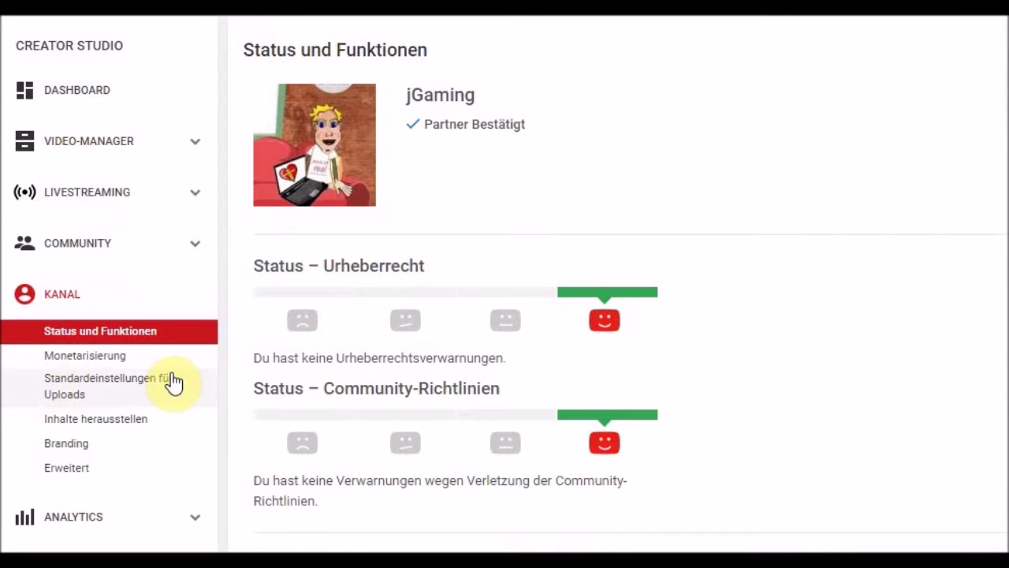
left_click(87, 388)
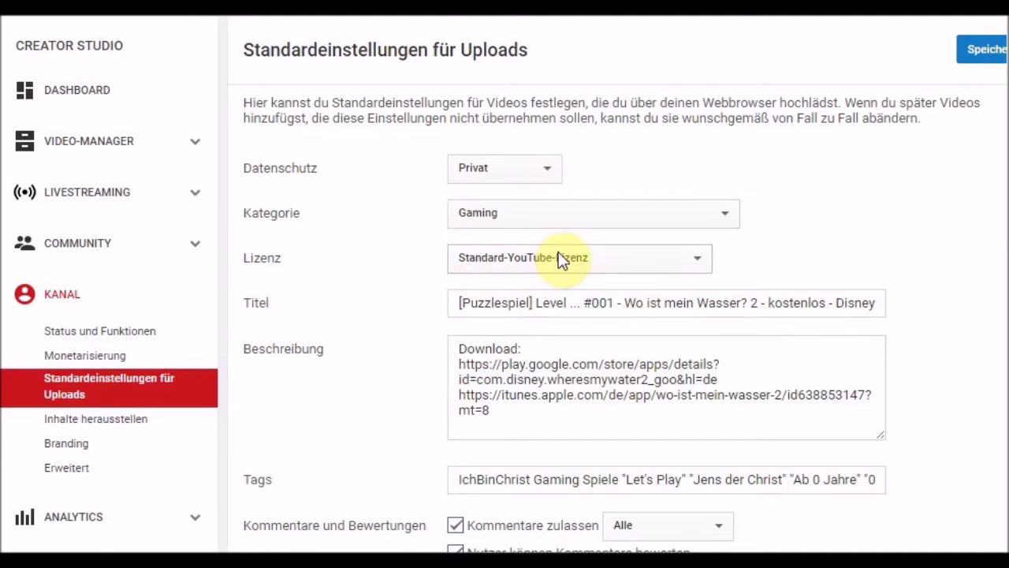
scroll(510, 276, "down", 6)
scroll(507, 277, "down", 1)
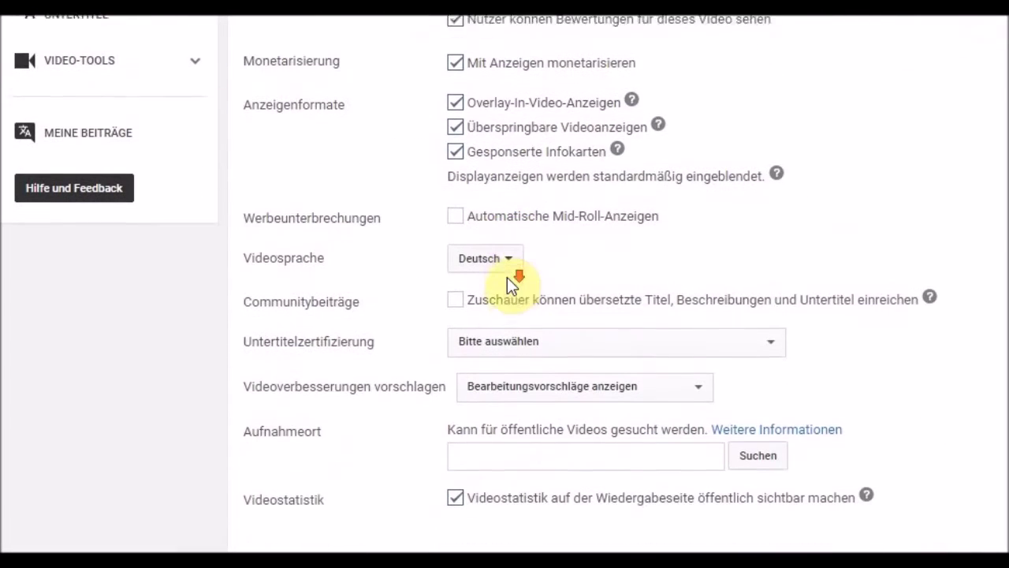
scroll(517, 280, "up", 7)
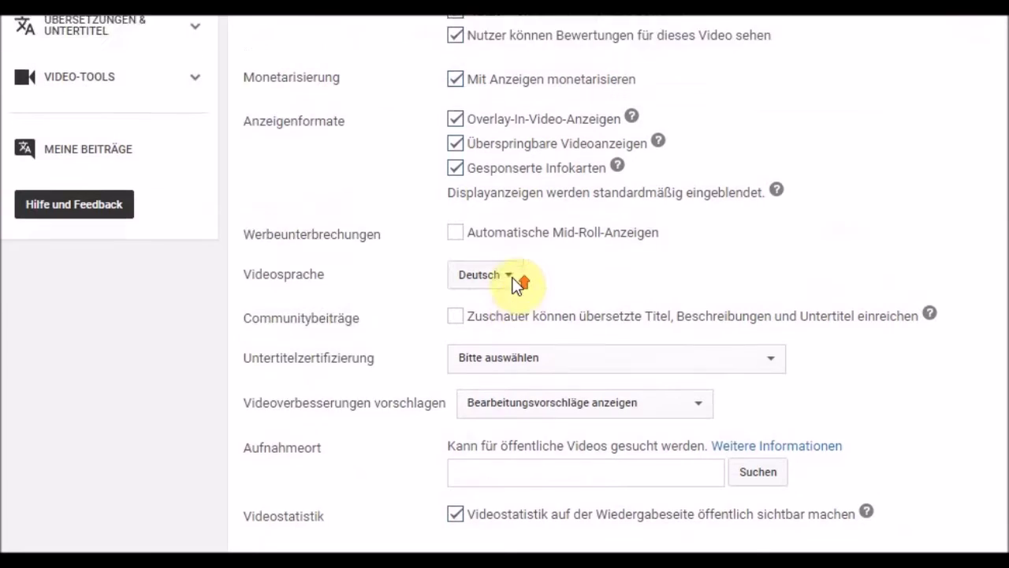
scroll(514, 277, "up", 1)
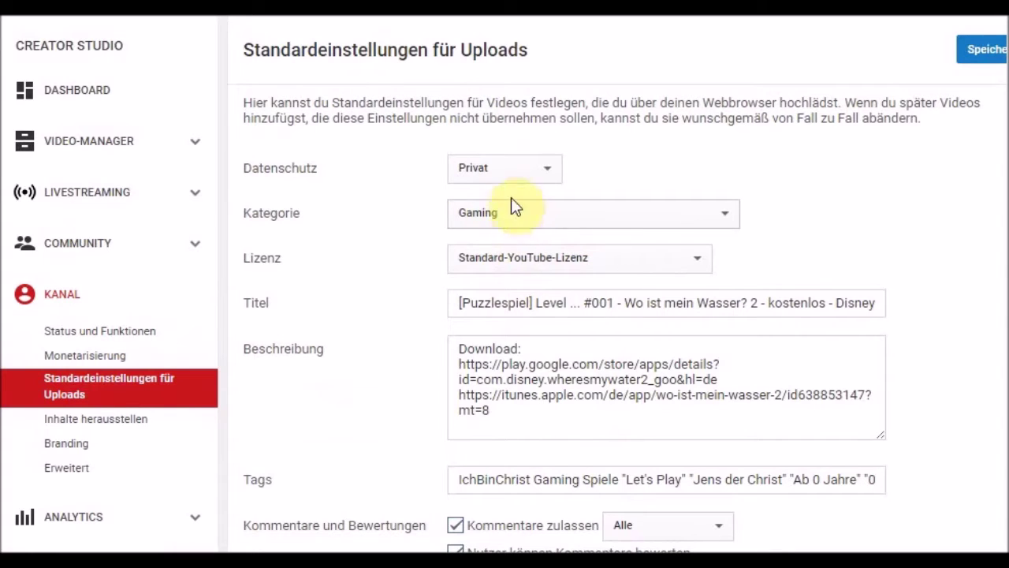
Step: Compare the default privacy options for uploads and select Privat
left_click(501, 165)
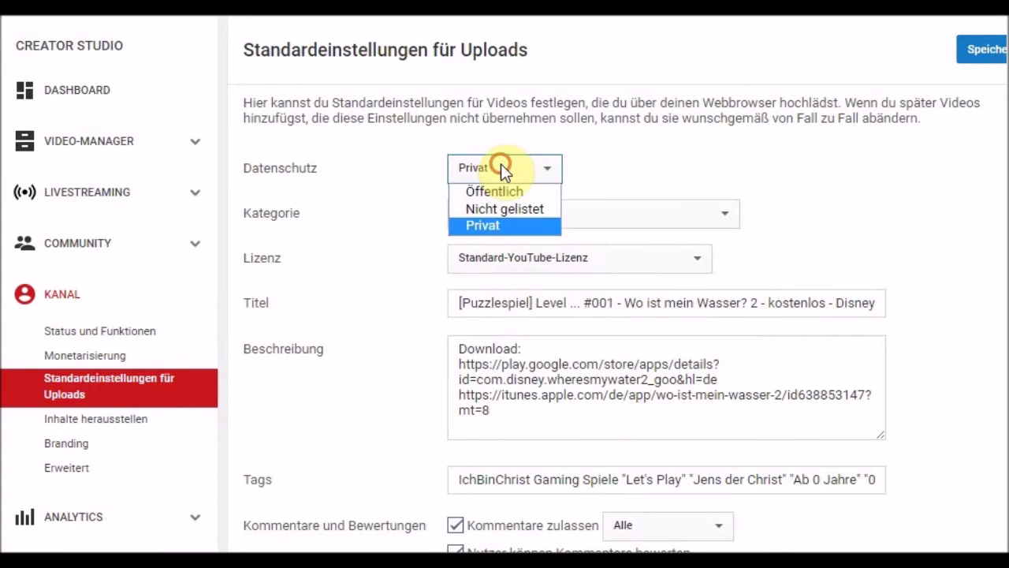
left_click(493, 224)
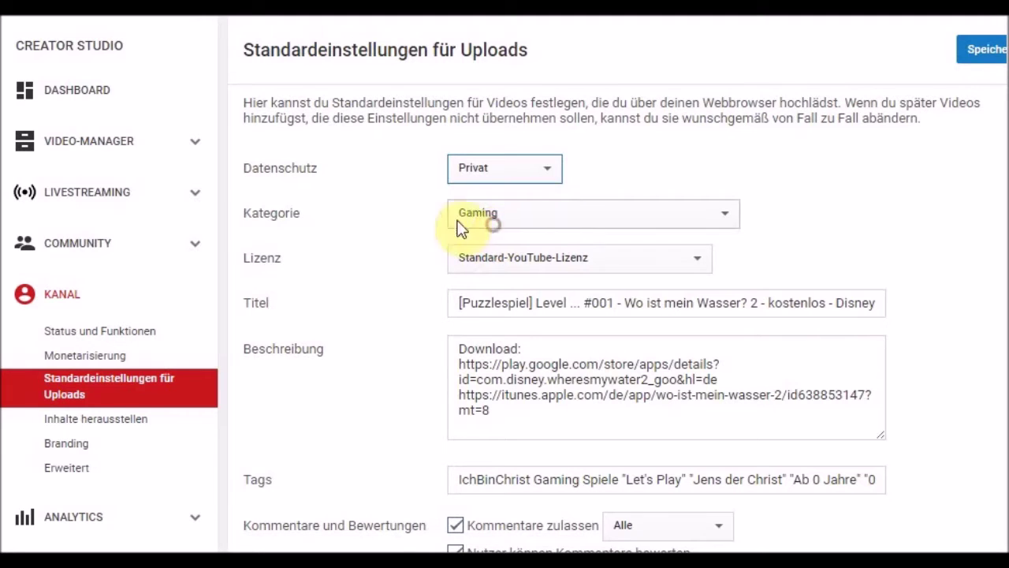
left_click(497, 167)
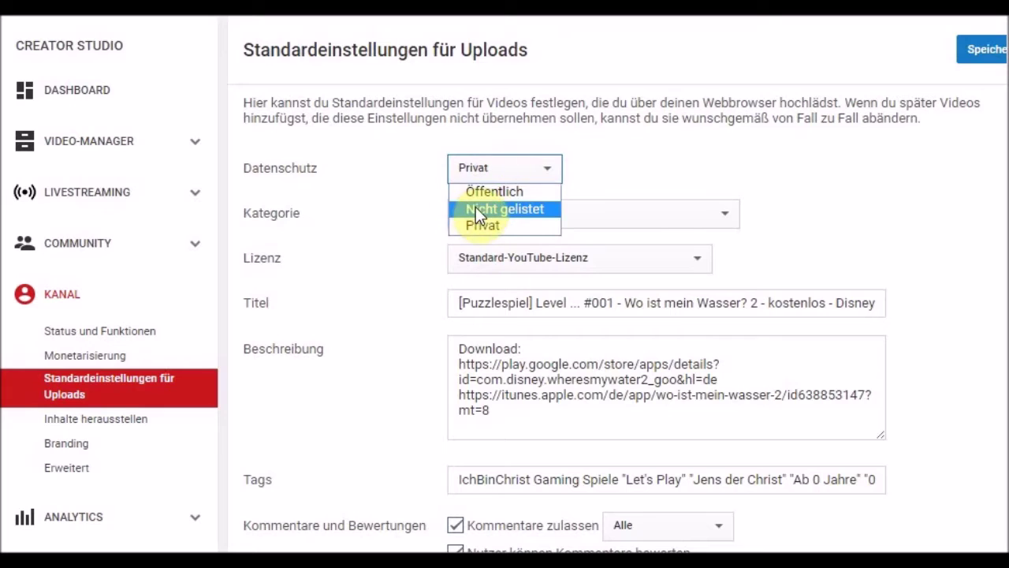
left_click(486, 227)
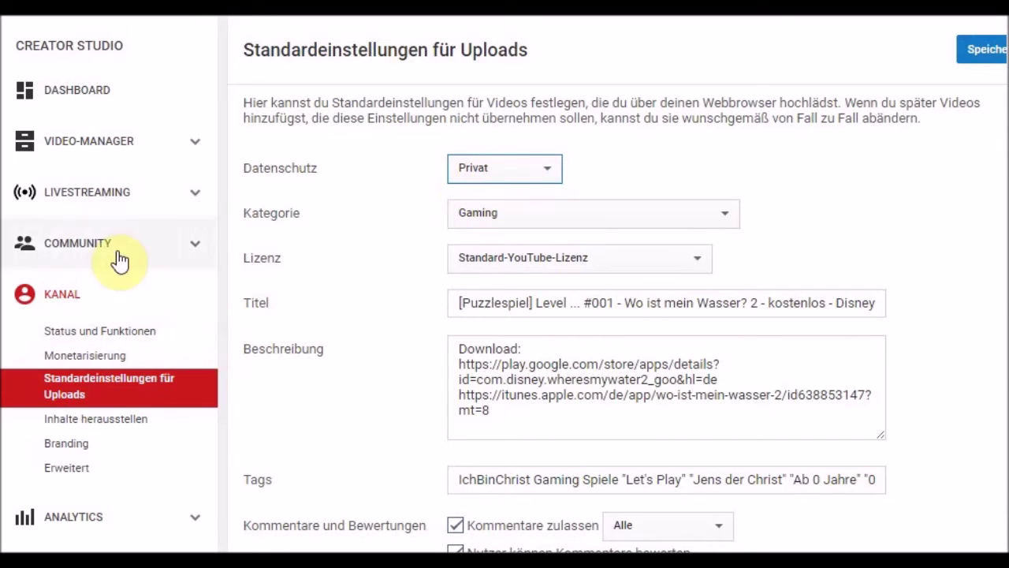
Step: Go to the video manager and open the Level 22 #015 video for editing
left_click(90, 149)
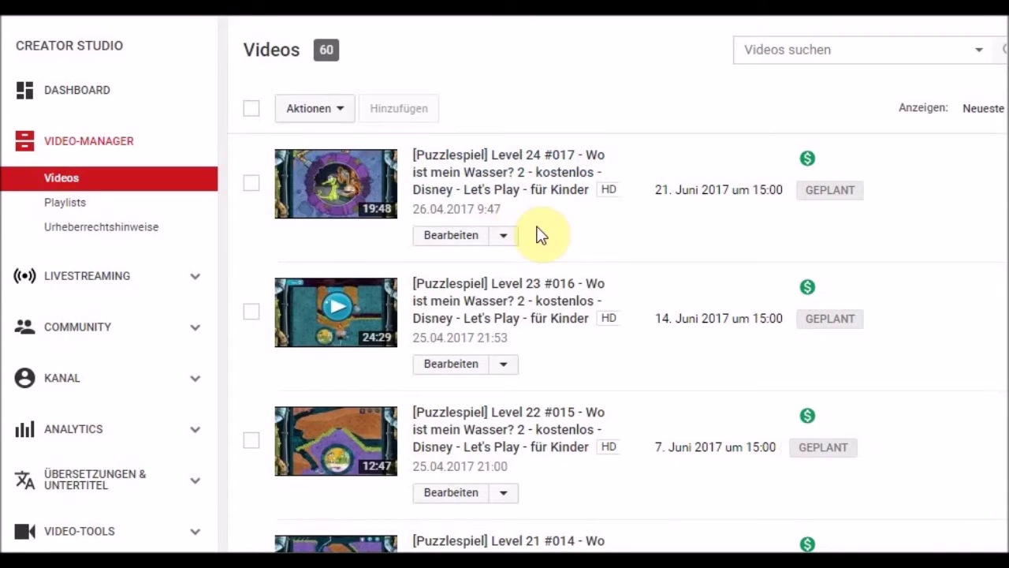
scroll(572, 196, "down", 3)
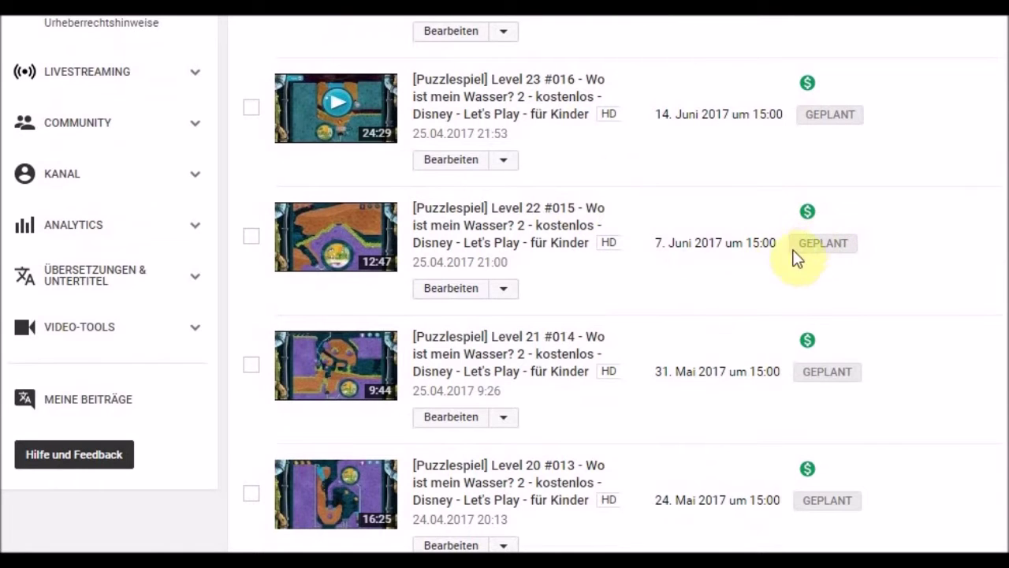
left_click(454, 284)
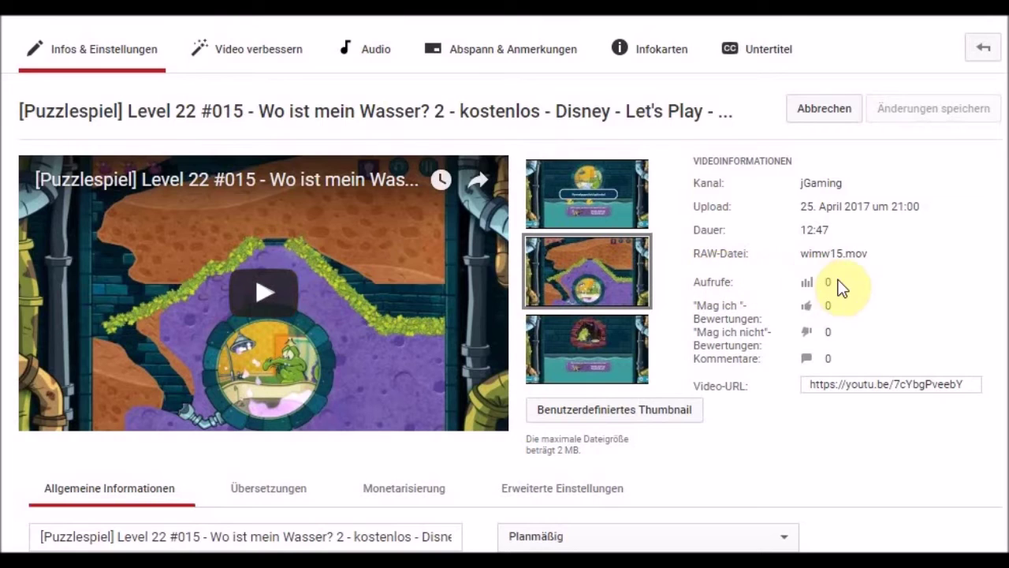
Step: Check the Level 22 video's publishing option and schedule, and return to the video list without saving
scroll(871, 284, "down", 3)
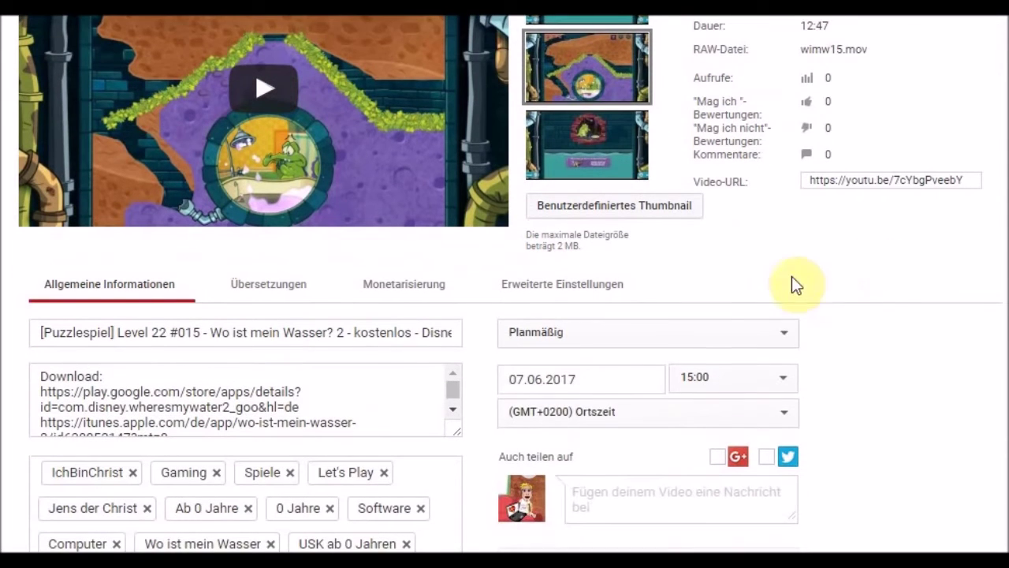
left_click(552, 325)
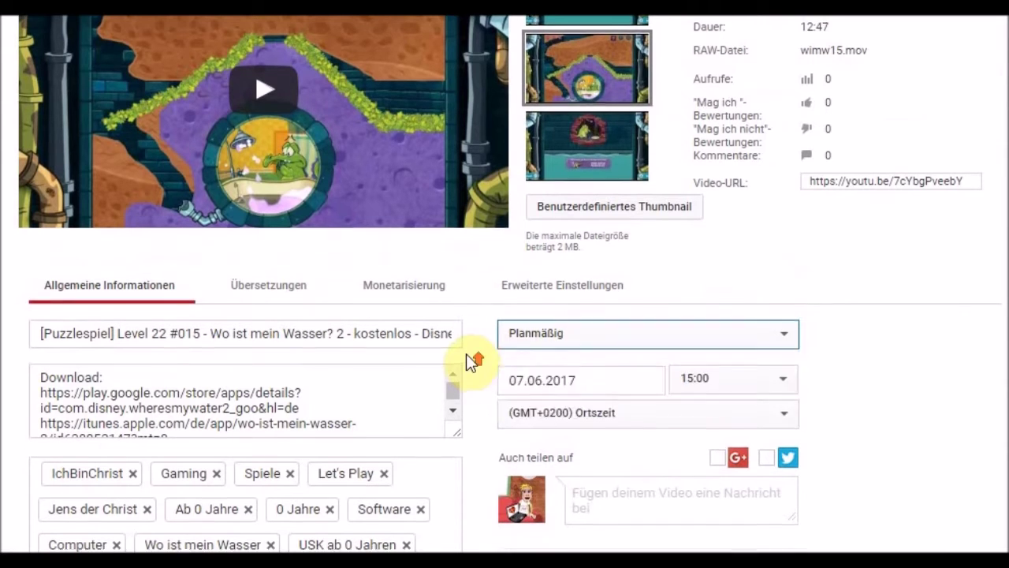
scroll(466, 353, "up", 3)
key("alt+Left")
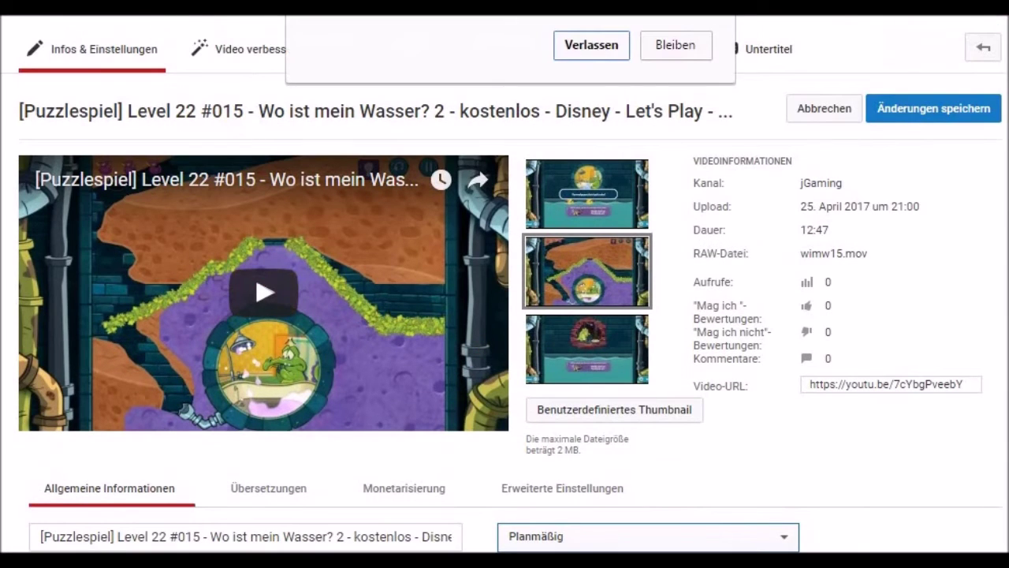
left_click(580, 58)
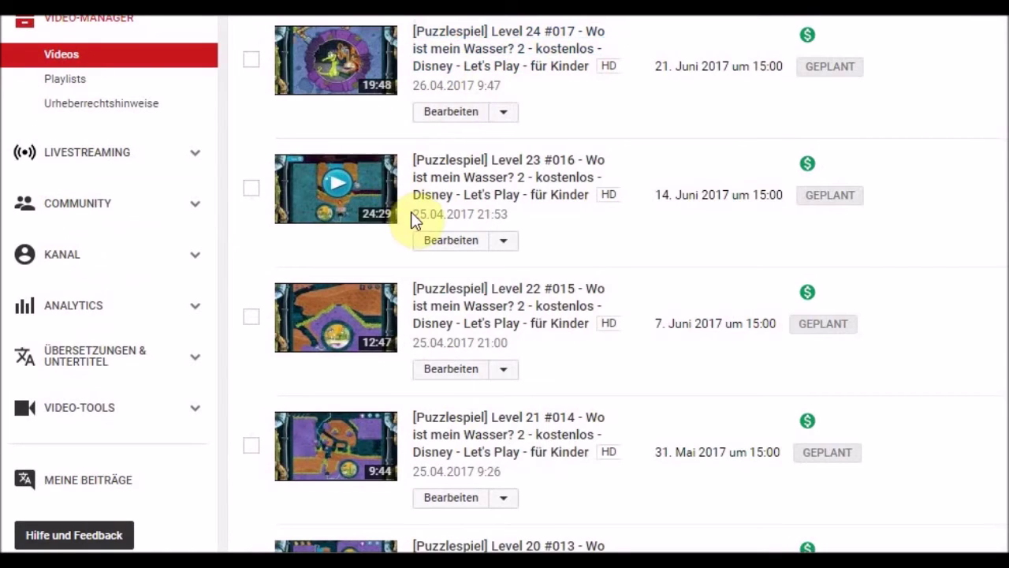
Step: Reopen the channel's default settings for uploads
scroll(399, 211, "up", 2)
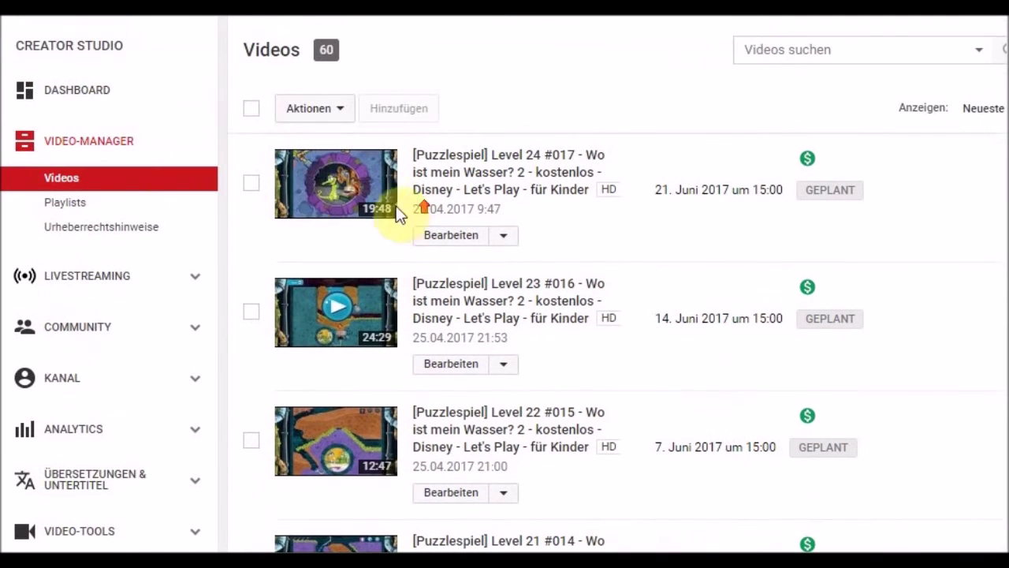
left_click(59, 387)
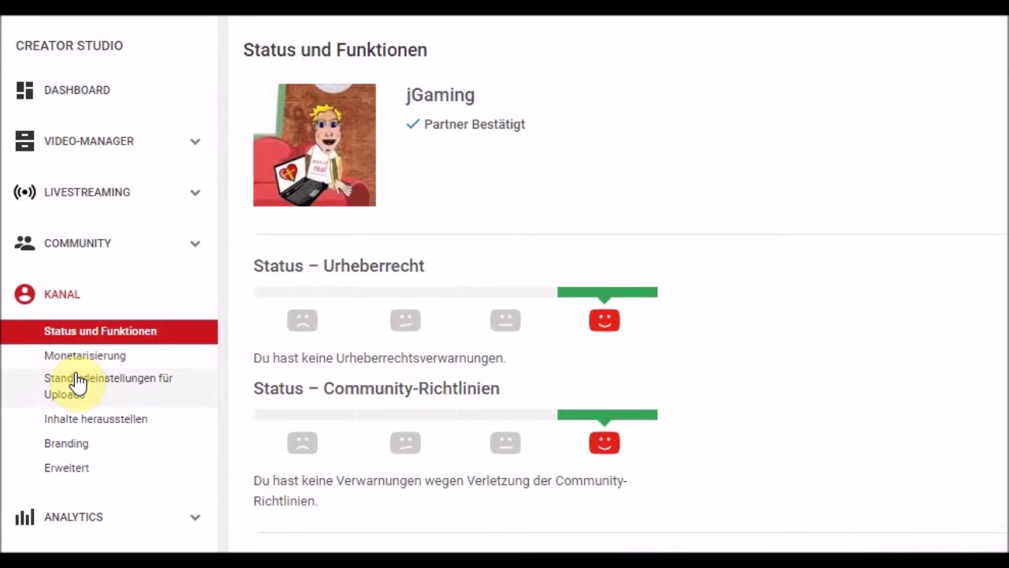
left_click(69, 386)
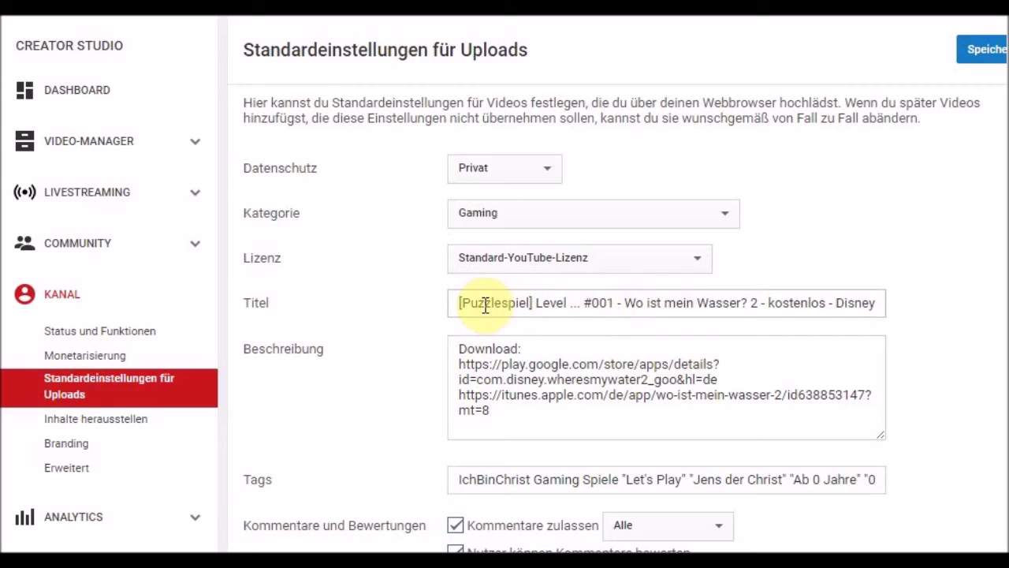
Step: Examine the structure of the default title, including its series tag, level placeholder and episode number #001
left_click_drag(457, 302, 304, 293)
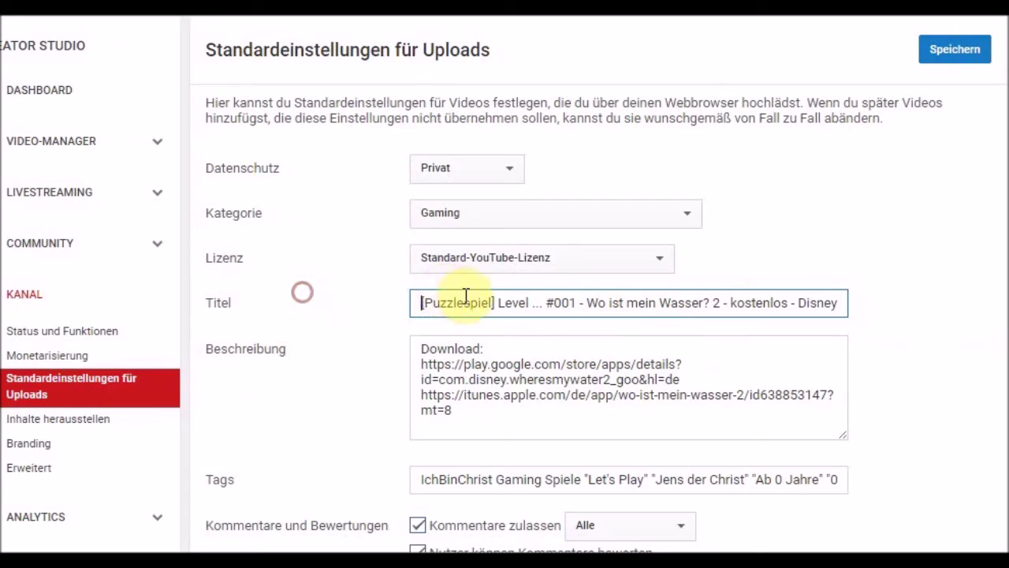
left_click_drag(546, 306, 528, 309)
double_click(538, 305)
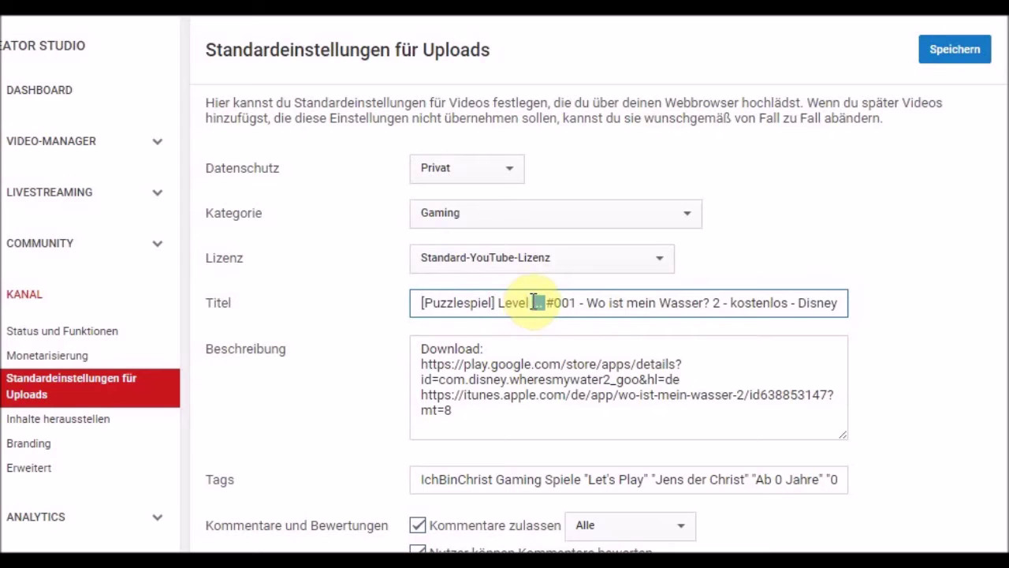
left_click(574, 303)
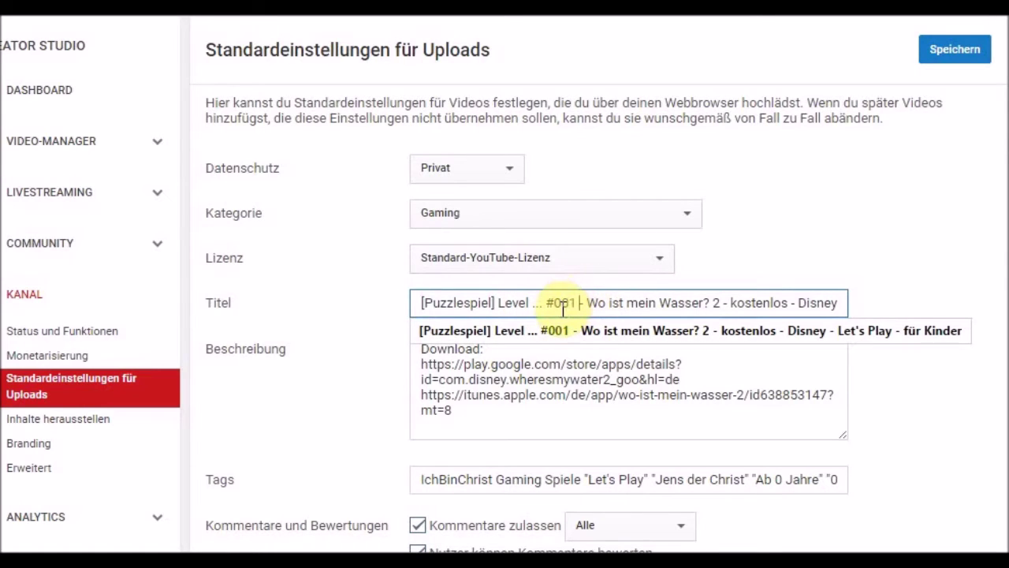
left_click(579, 303)
left_click_drag(579, 303, 360, 307)
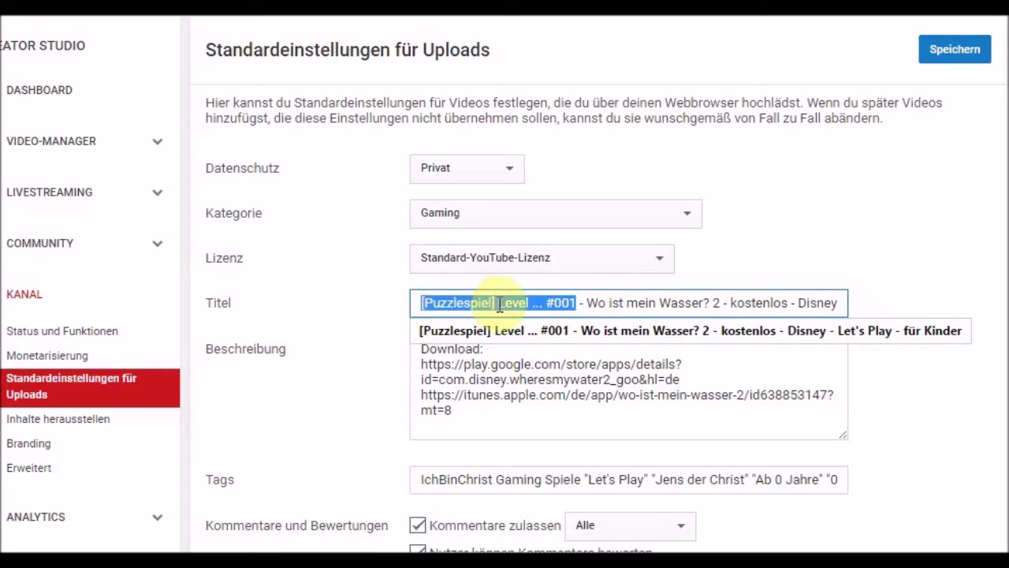
left_click(498, 303)
left_click(376, 309)
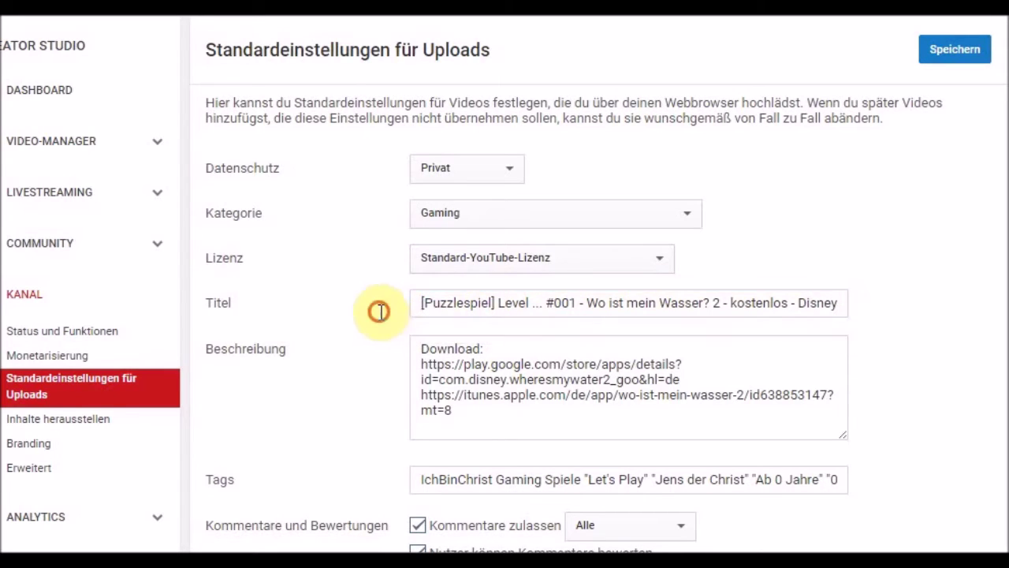
Step: Review the remaining upload defaults, from description and tags through comments, monetization, ad formats and video language to video statistics
scroll(376, 310, "down", 2)
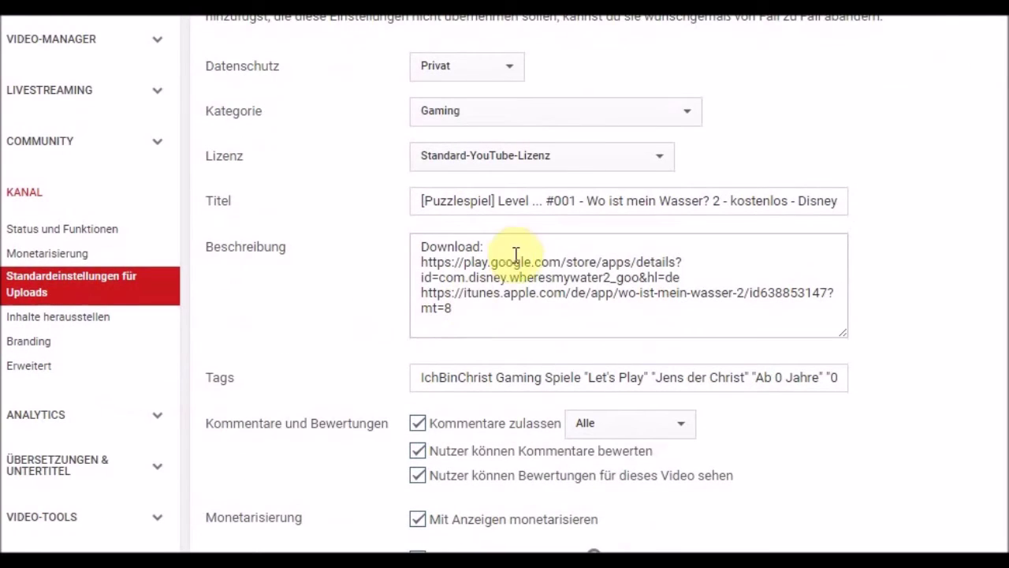
scroll(561, 281, "down", 1)
scroll(561, 280, "down", 2)
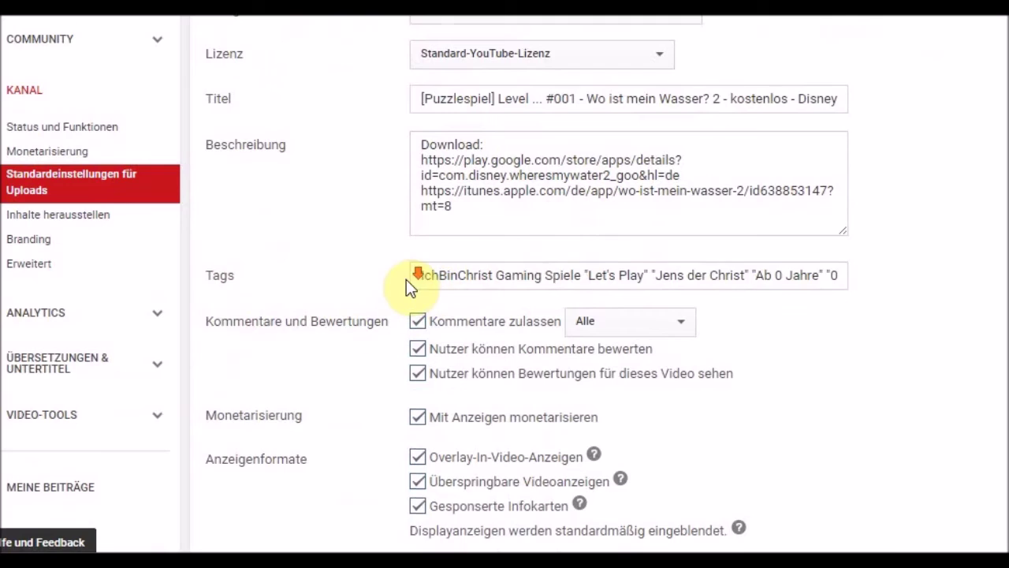
scroll(406, 279, "down", 2)
scroll(379, 269, "down", 2)
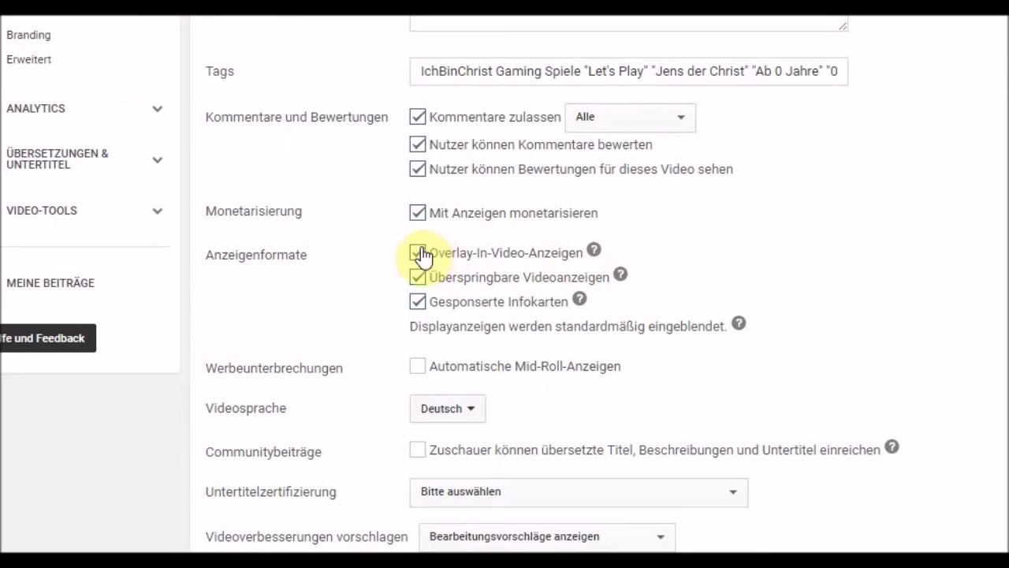
scroll(410, 251, "down", 2)
scroll(405, 248, "down", 1)
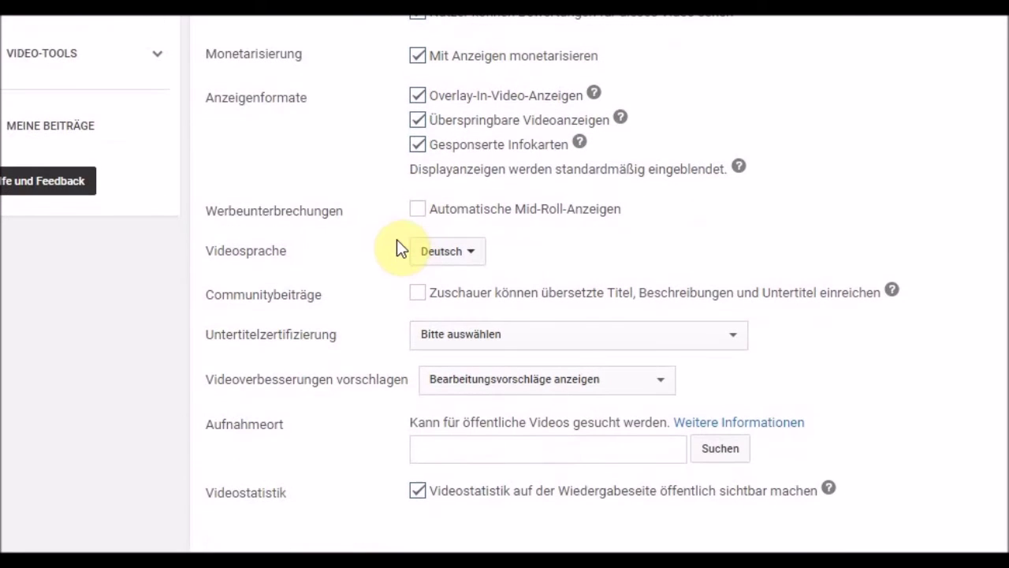
scroll(397, 248, "up", 7)
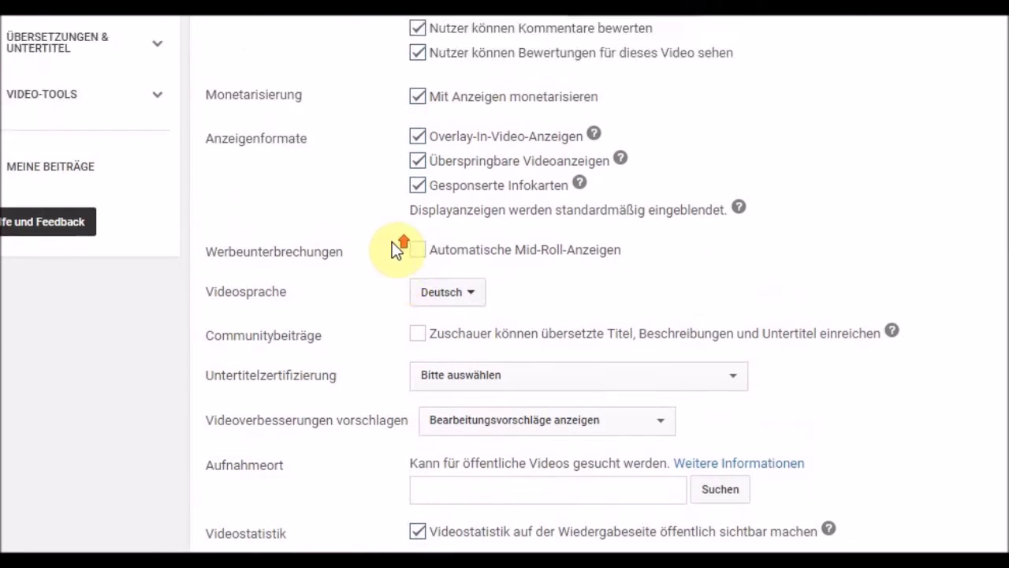
scroll(392, 248, "up", 1)
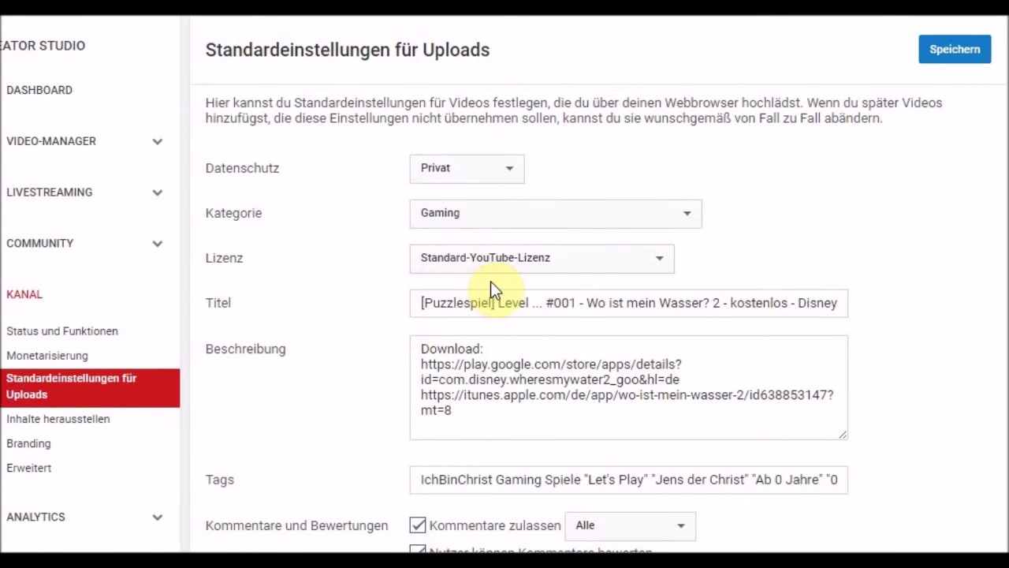
Step: Check the available licence and category options in the upload defaults without changing either setting
left_click(544, 262)
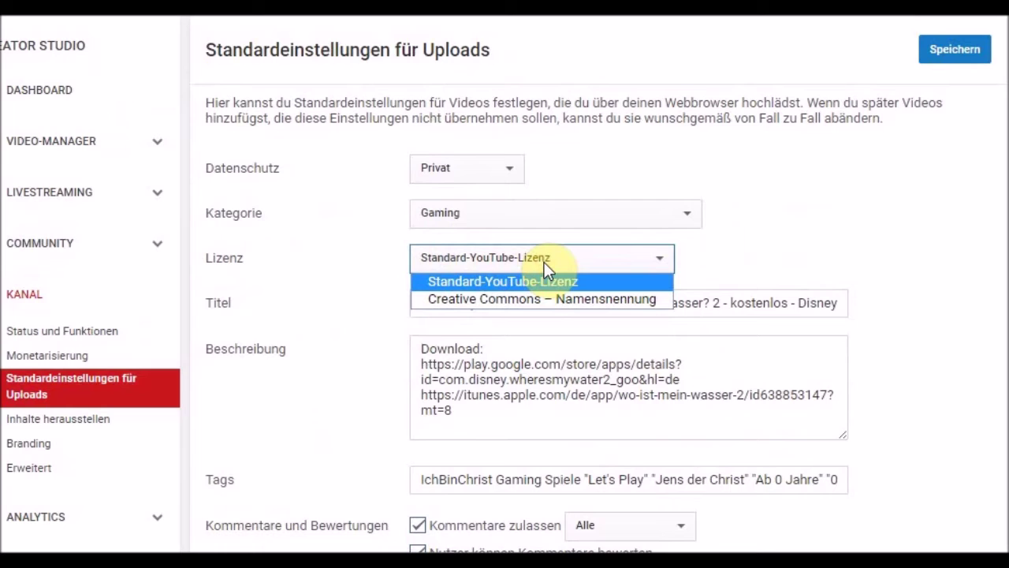
left_click(750, 257)
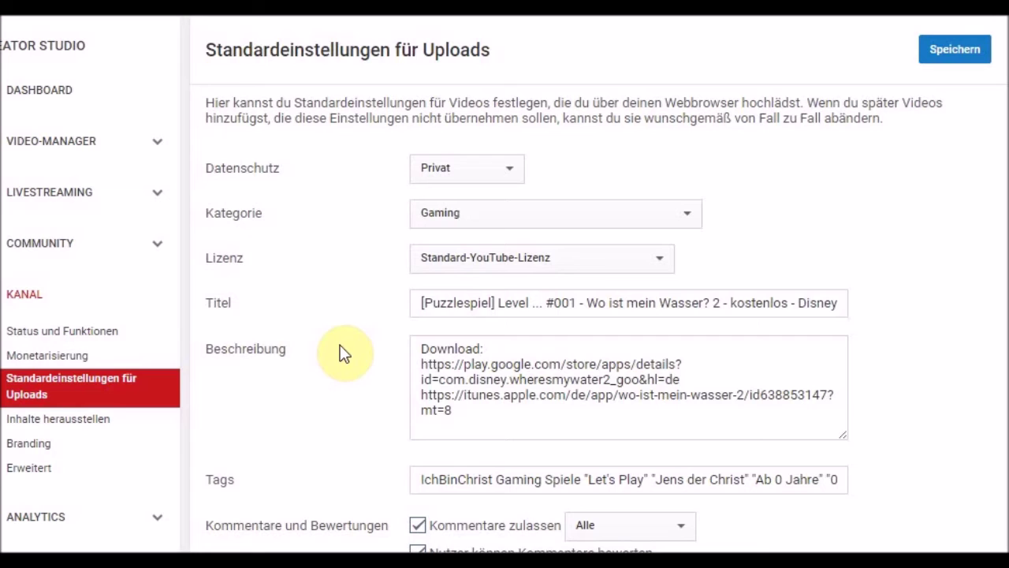
left_click(485, 225)
left_click(482, 221)
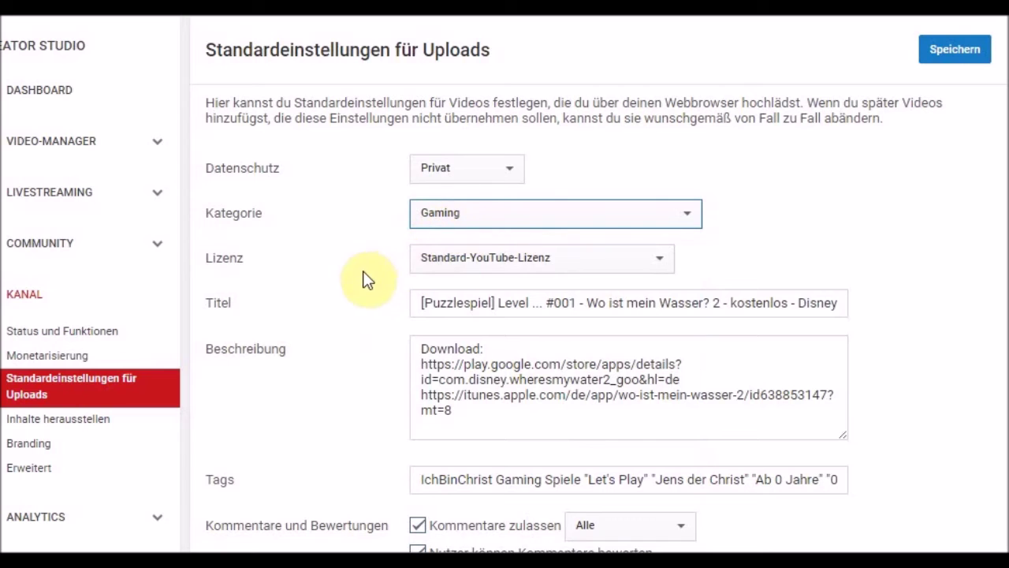
Step: Highlight the download links in the default description to examine them, and clear the selection without editing the text
scroll(480, 318, "down", 3)
left_click_drag(489, 230, 376, 123)
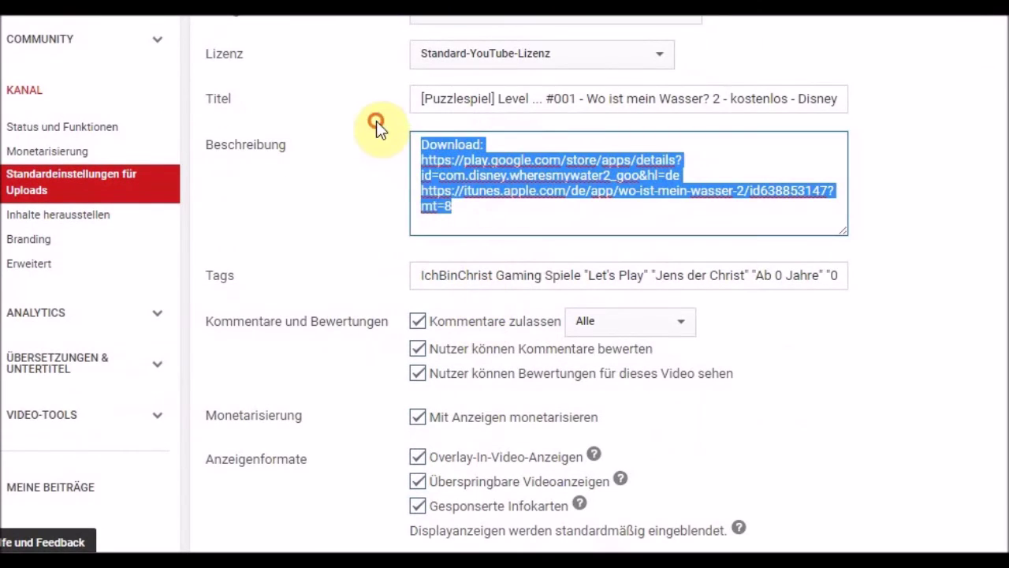
left_click(475, 211)
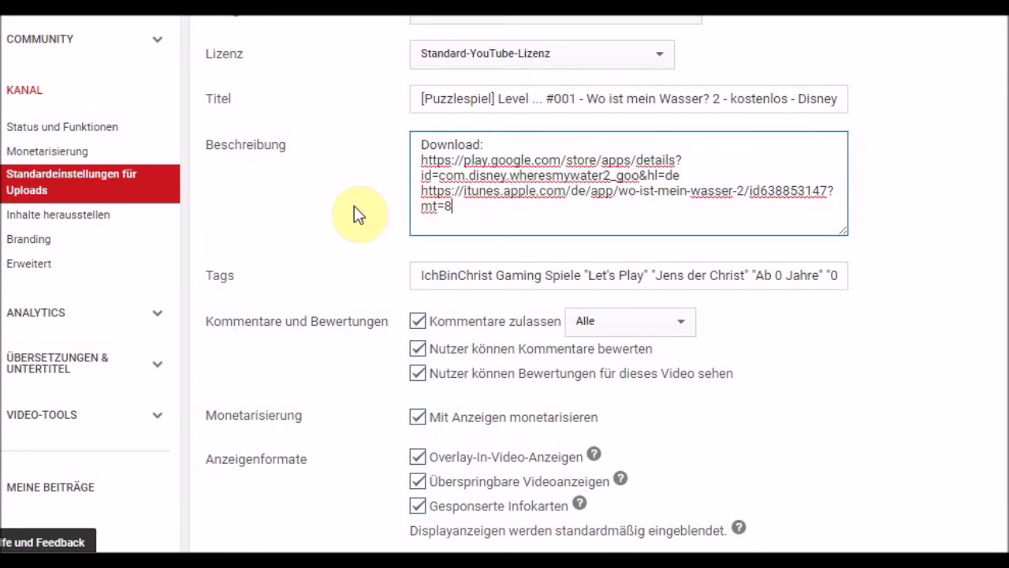
scroll(361, 219, "up", 1)
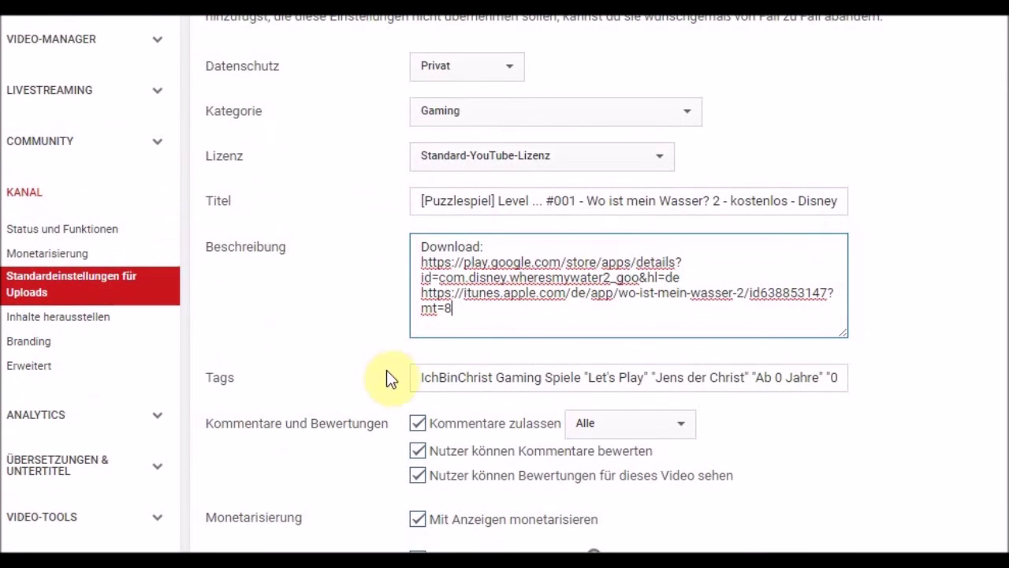
Step: Select the default tags through to the end of the list to examine them all
left_click_drag(416, 378, 628, 388)
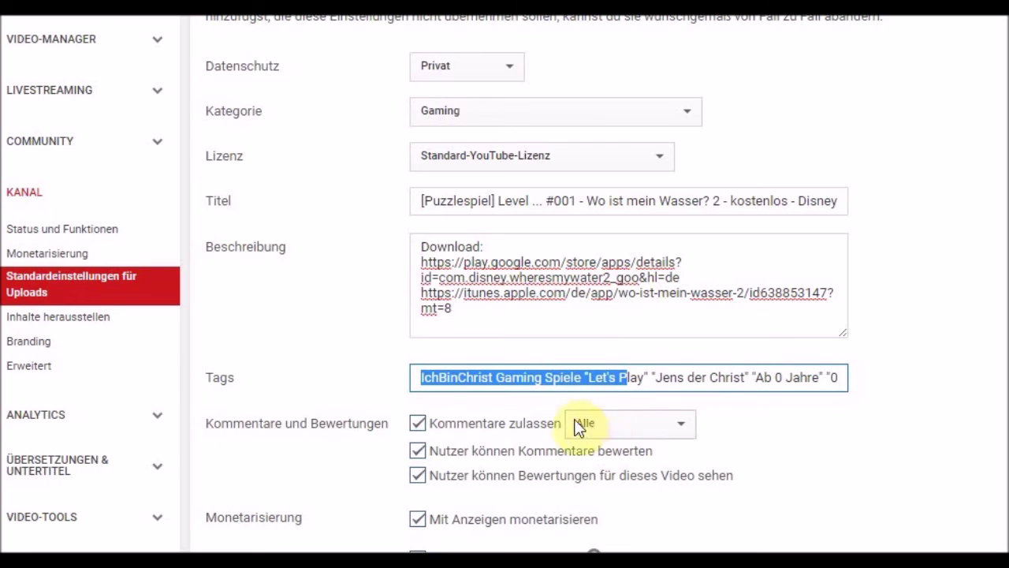
left_click_drag(416, 376, 881, 385)
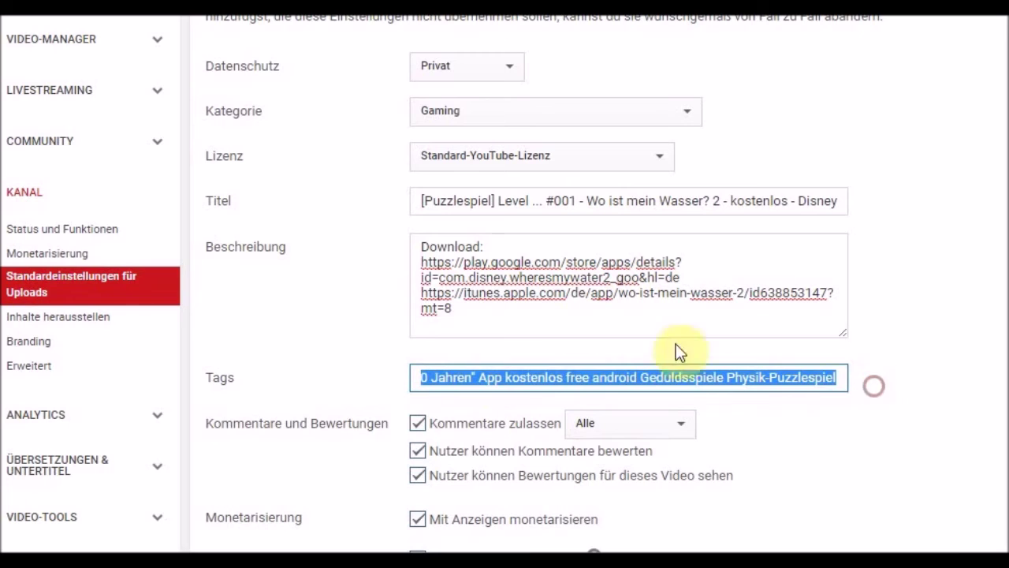
scroll(336, 303, "up", 2)
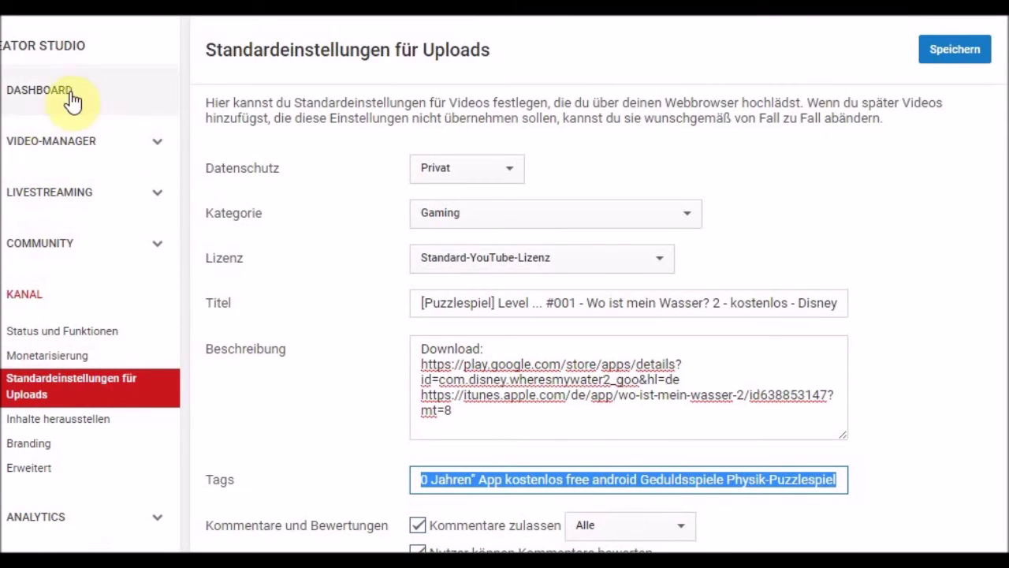
Step: Open the Level 24 #017 video for editing from the video manager and inspect its tag list
left_click(50, 150)
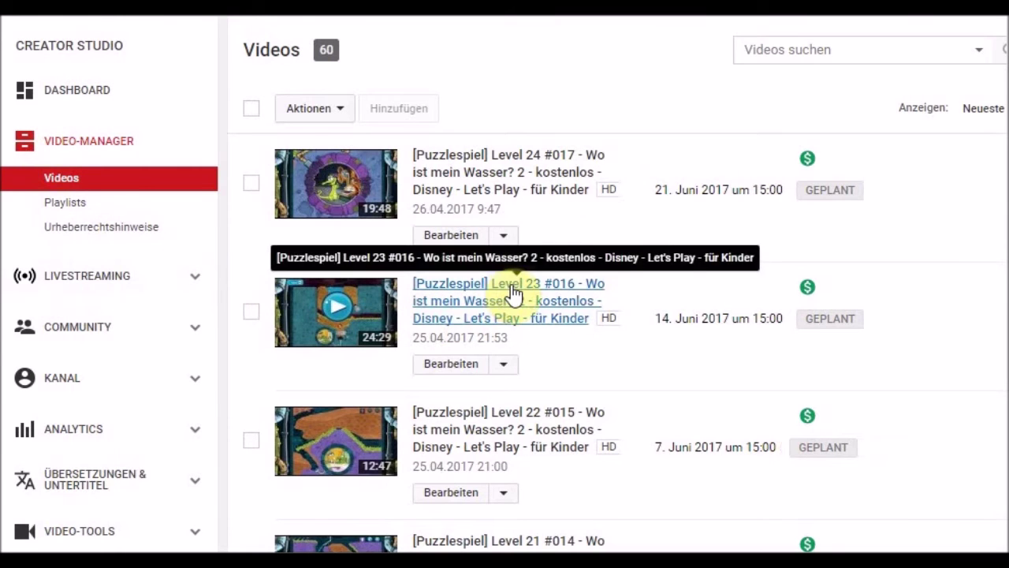
left_click(455, 236)
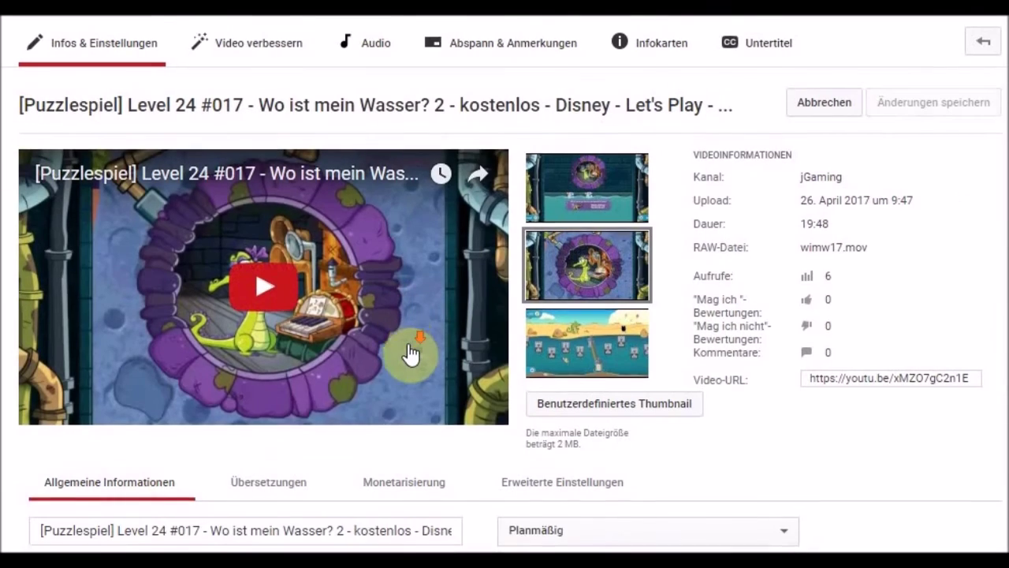
scroll(395, 347, "down", 3)
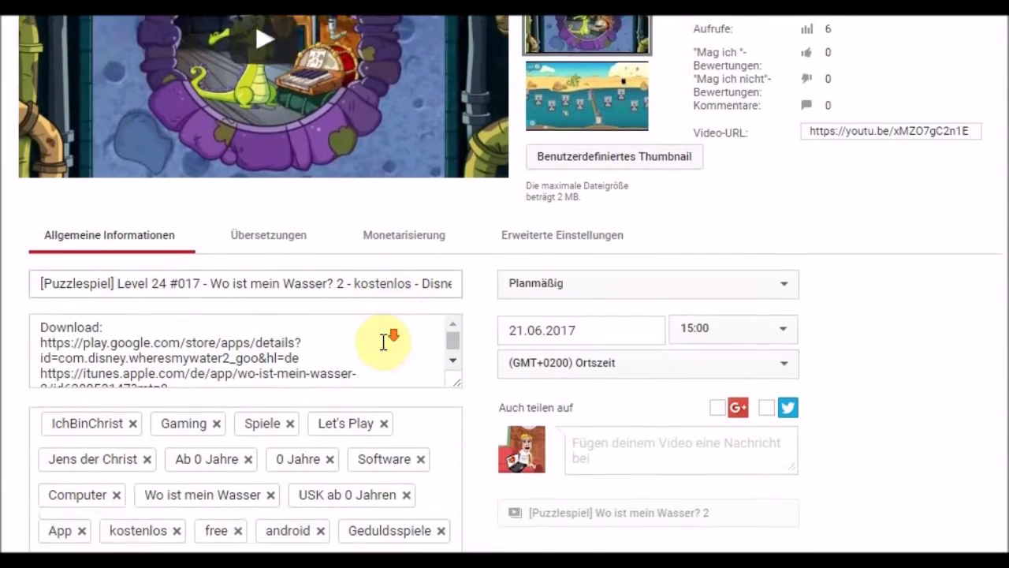
scroll(384, 341, "down", 1)
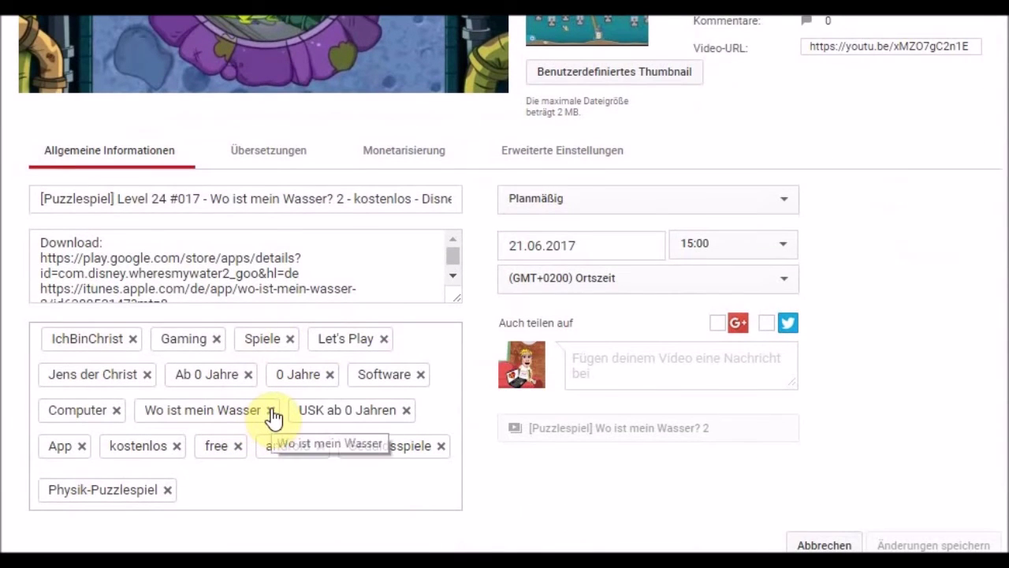
left_click(211, 487)
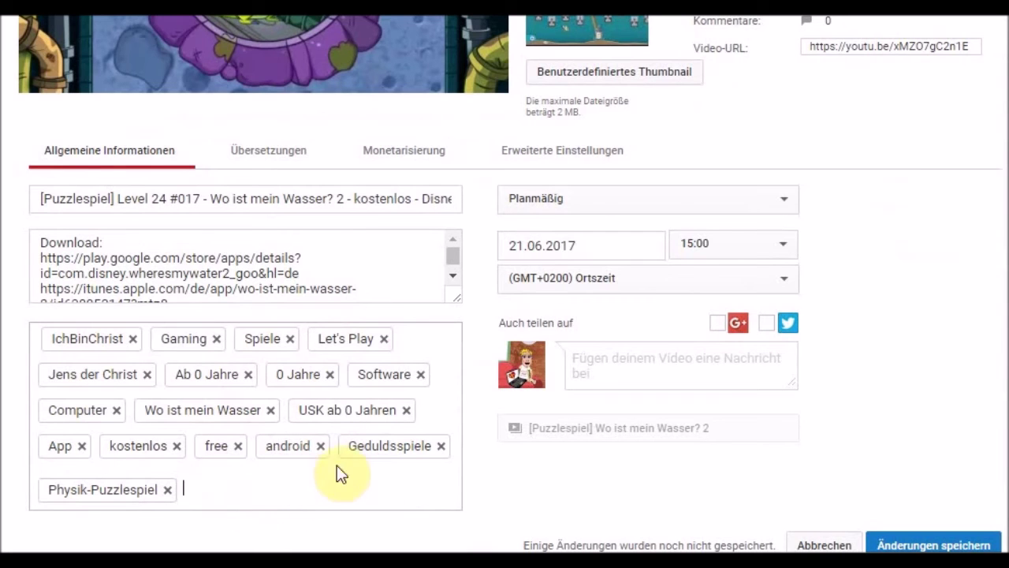
Step: Leave the Level 24 video's edit page without saving and return to the video list
scroll(383, 437, "up", 4)
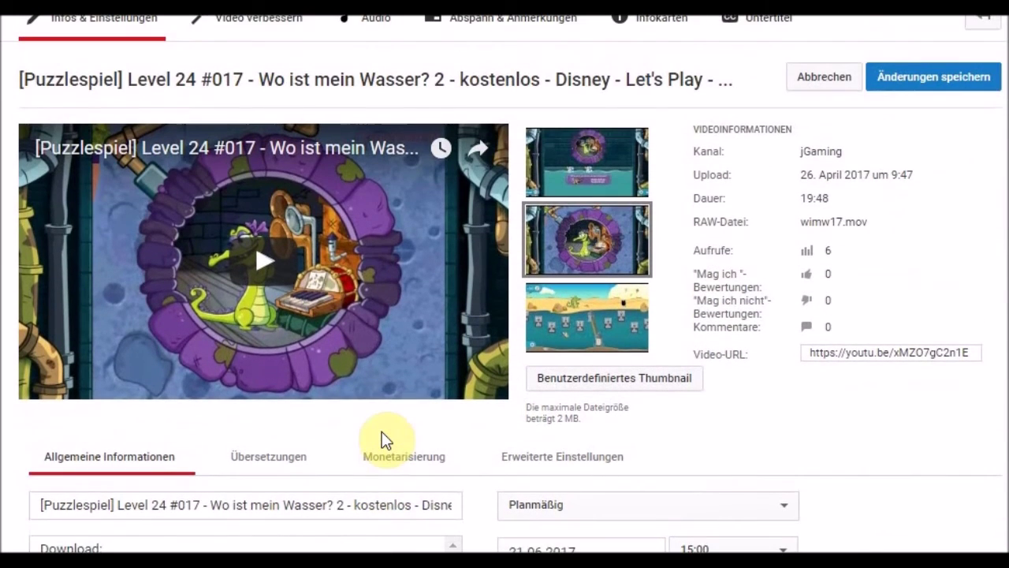
scroll(381, 441, "up", 1)
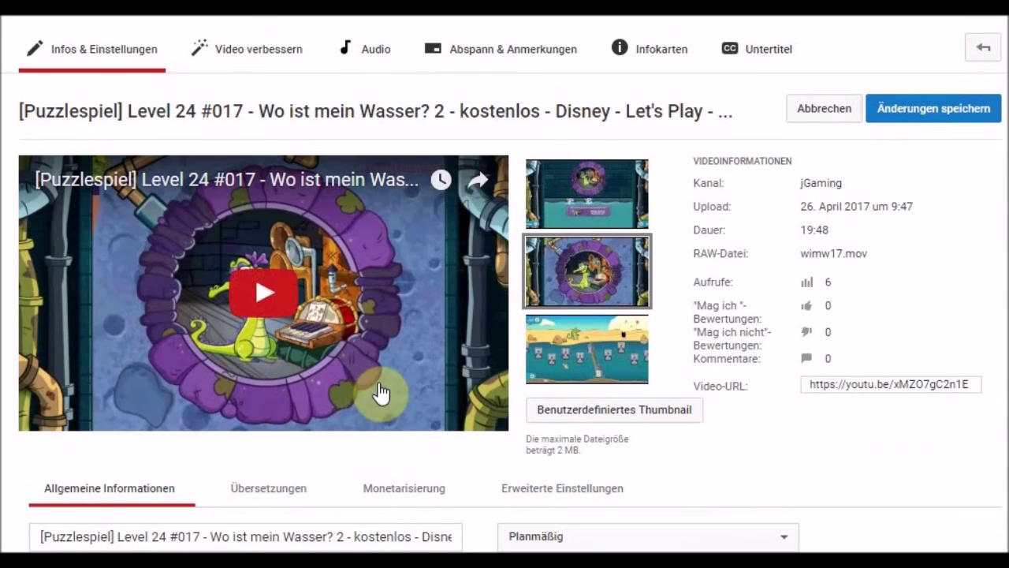
left_click(619, 48)
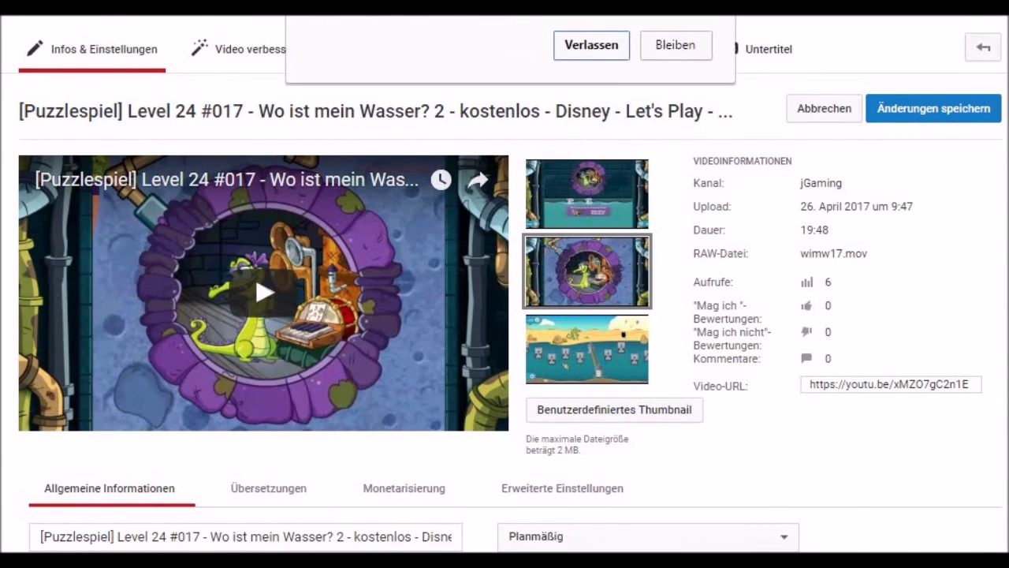
left_click(615, 50)
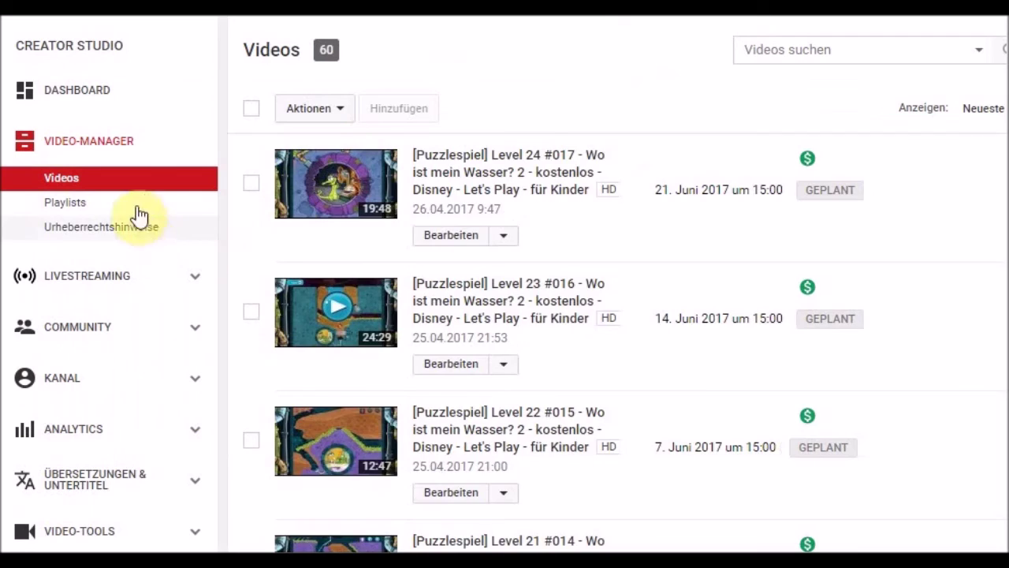
Step: Reopen the channel's default settings for uploads and review the description, tags, comment and monetization defaults
left_click(71, 377)
left_click(72, 379)
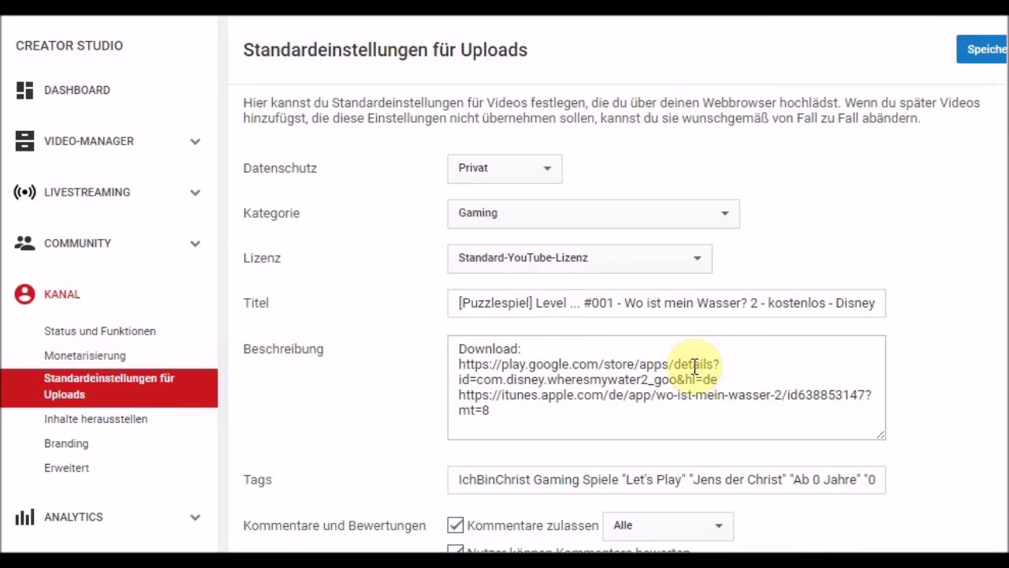
scroll(694, 364, "down", 4)
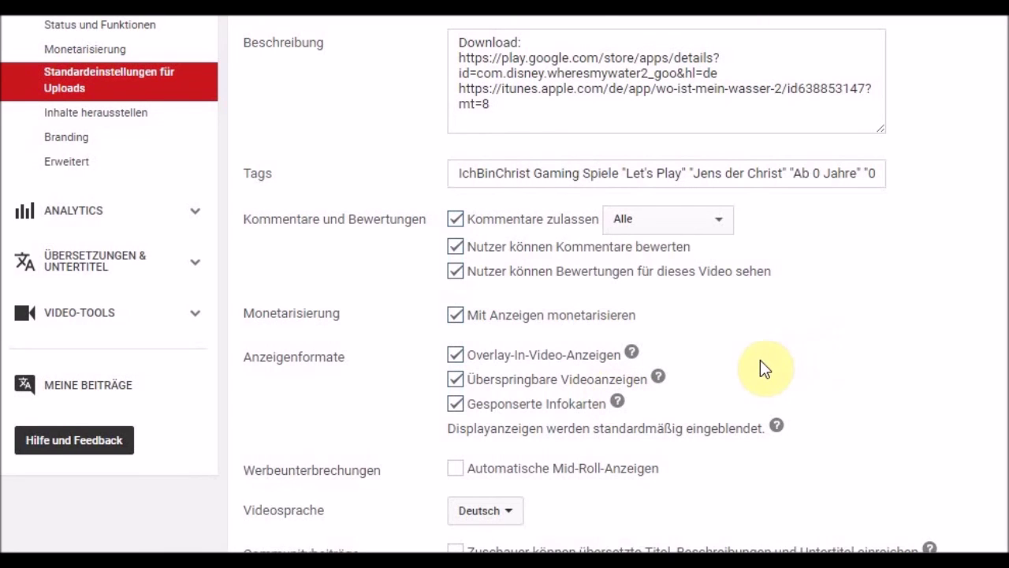
scroll(760, 367, "up", 1)
scroll(760, 367, "up", 1)
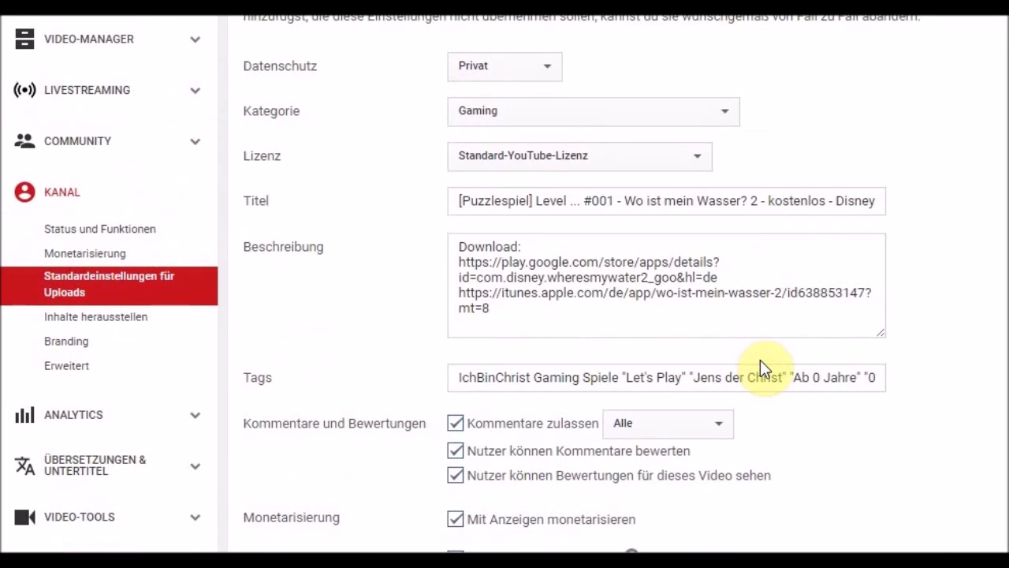